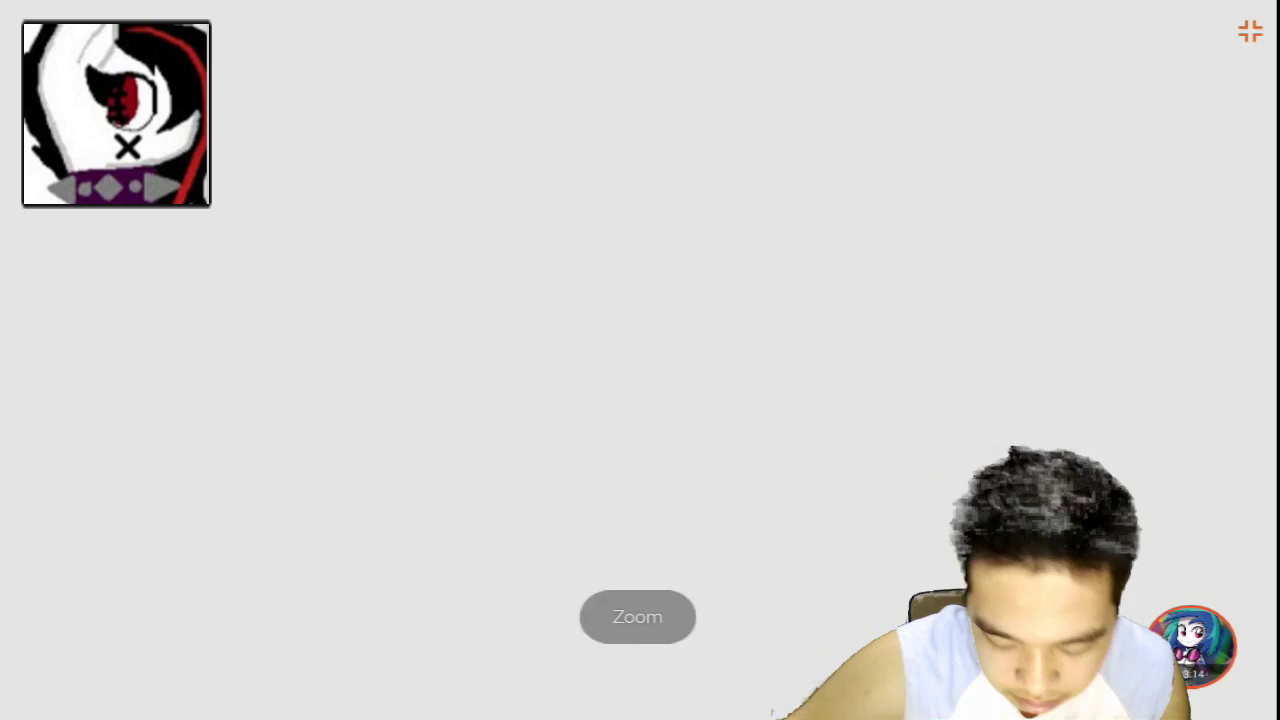
- Draw the pony's ear and the back of its mane
{"action": "mouse_move", "coordinate": [475, 160]}
{"action": "left_mouse_down"}
{"action": "mouse_move", "coordinate": [425, 338]}
{"action": "mouse_move", "coordinate": [495, 480]}
{"action": "mouse_move", "coordinate": [540, 290]}
{"action": "left_mouse_up"}
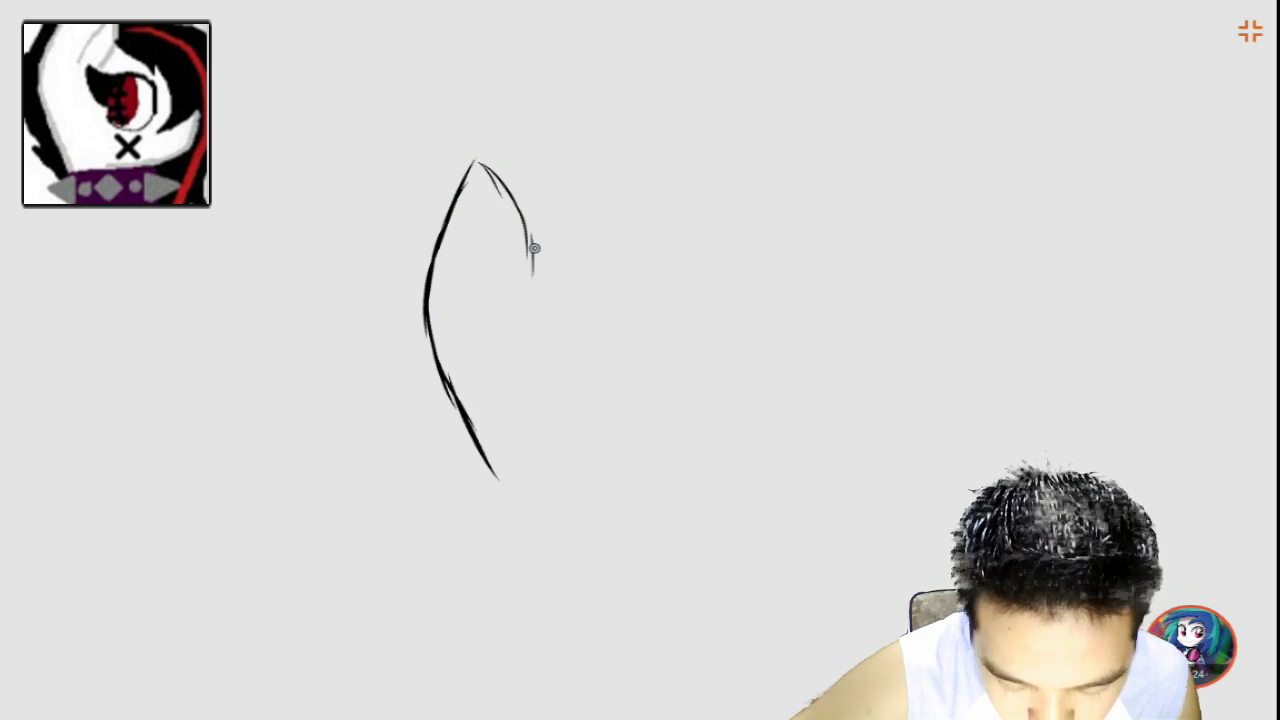
{"action": "left_click_drag", "start_coordinate": [498, 205], "coordinate": [490, 290]}
{"action": "mouse_move", "coordinate": [455, 172]}
{"action": "left_mouse_down"}
{"action": "mouse_move", "coordinate": [385, 278]}
{"action": "mouse_move", "coordinate": [412, 445]}
{"action": "mouse_move", "coordinate": [462, 503]}
{"action": "left_mouse_up"}
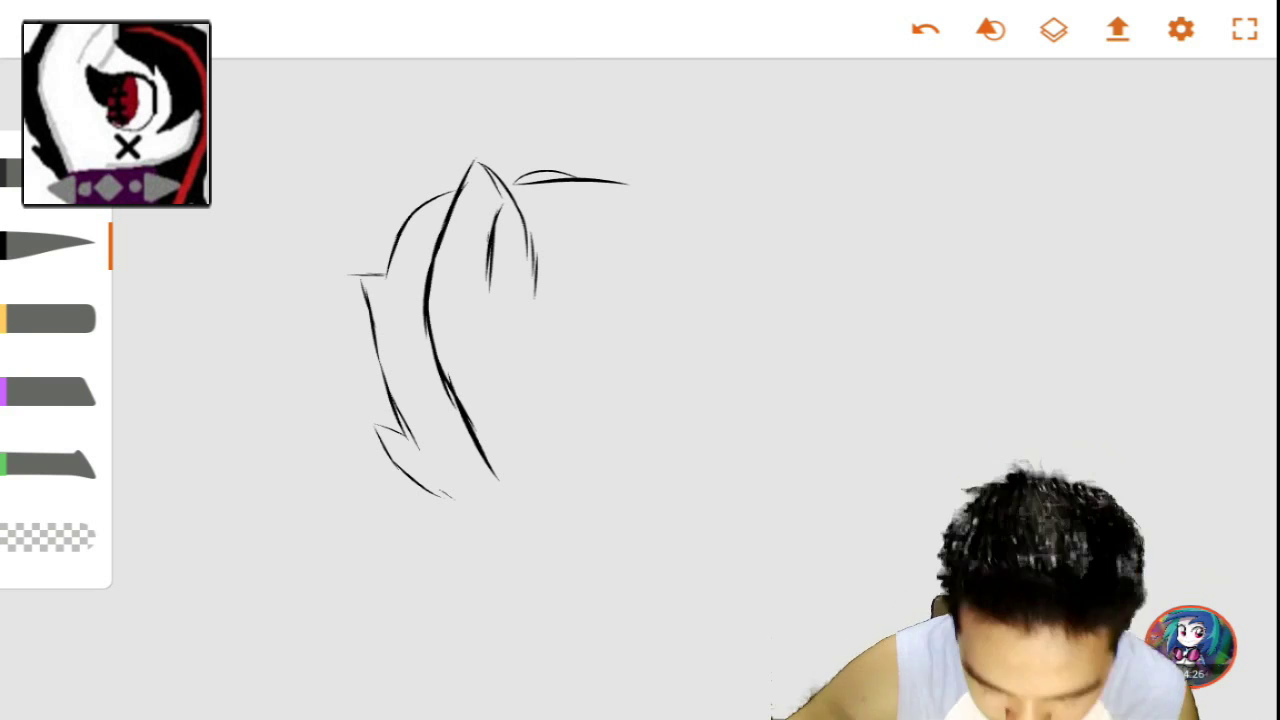
- Add the top of the head, fringe strands, muzzle, jaw and the eye's corner
{"action": "mouse_move", "coordinate": [625, 183]}
{"action": "left_mouse_down"}
{"action": "mouse_move", "coordinate": [755, 218]}
{"action": "mouse_move", "coordinate": [805, 284]}
{"action": "left_mouse_up"}
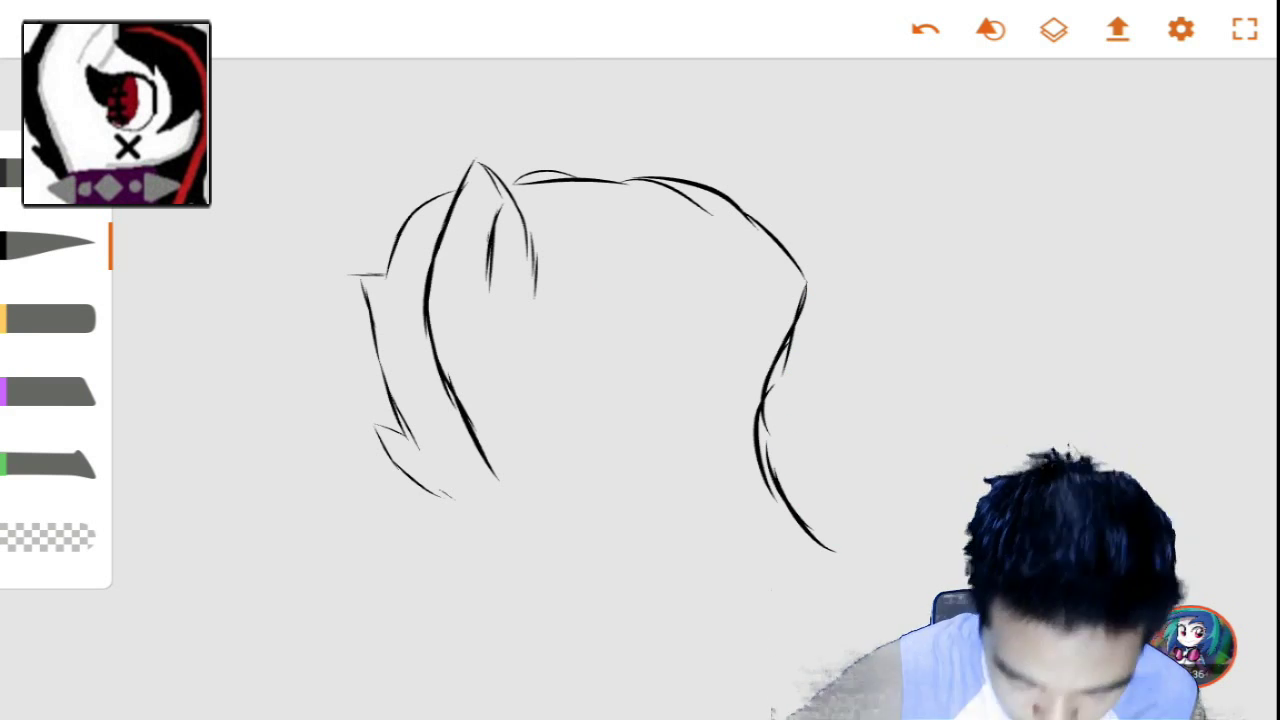
{"action": "left_click_drag", "start_coordinate": [545, 290], "coordinate": [680, 345]}
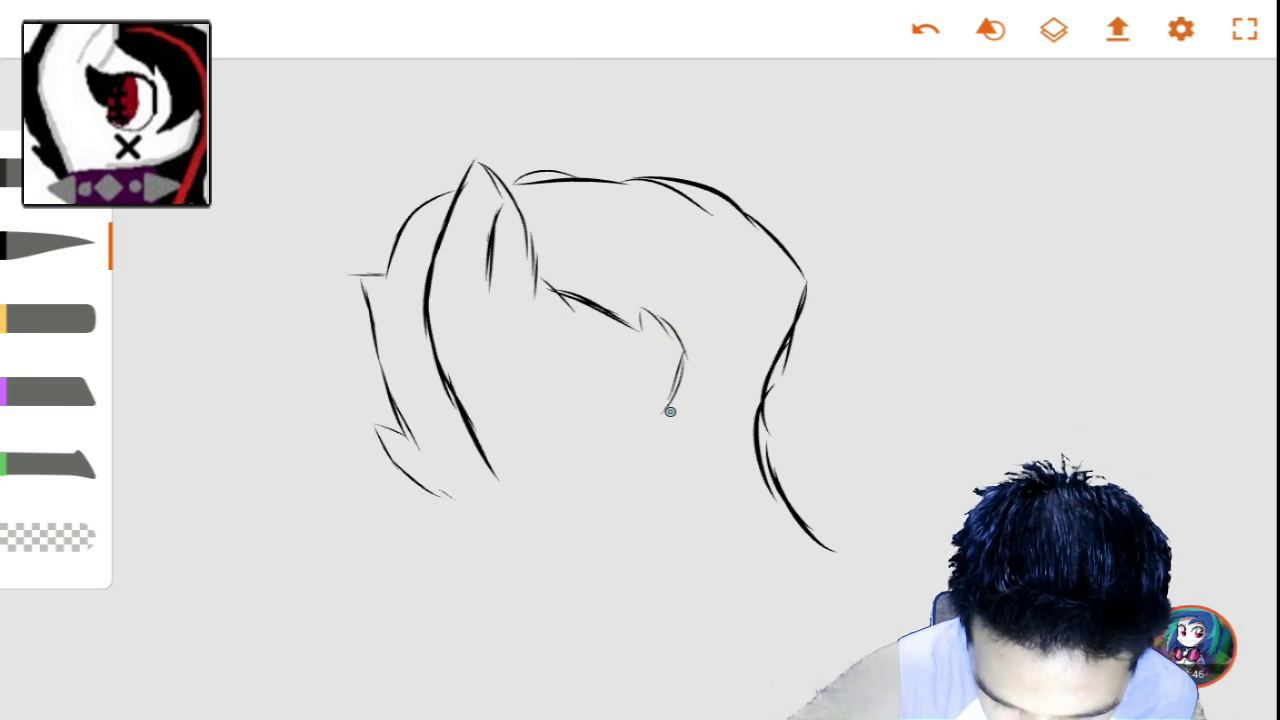
{"action": "mouse_move", "coordinate": [665, 413]}
{"action": "left_mouse_down"}
{"action": "mouse_move", "coordinate": [708, 388]}
{"action": "mouse_move", "coordinate": [716, 462]}
{"action": "mouse_move", "coordinate": [575, 478]}
{"action": "left_mouse_up"}
{"action": "left_click_drag", "start_coordinate": [565, 385], "coordinate": [578, 418]}
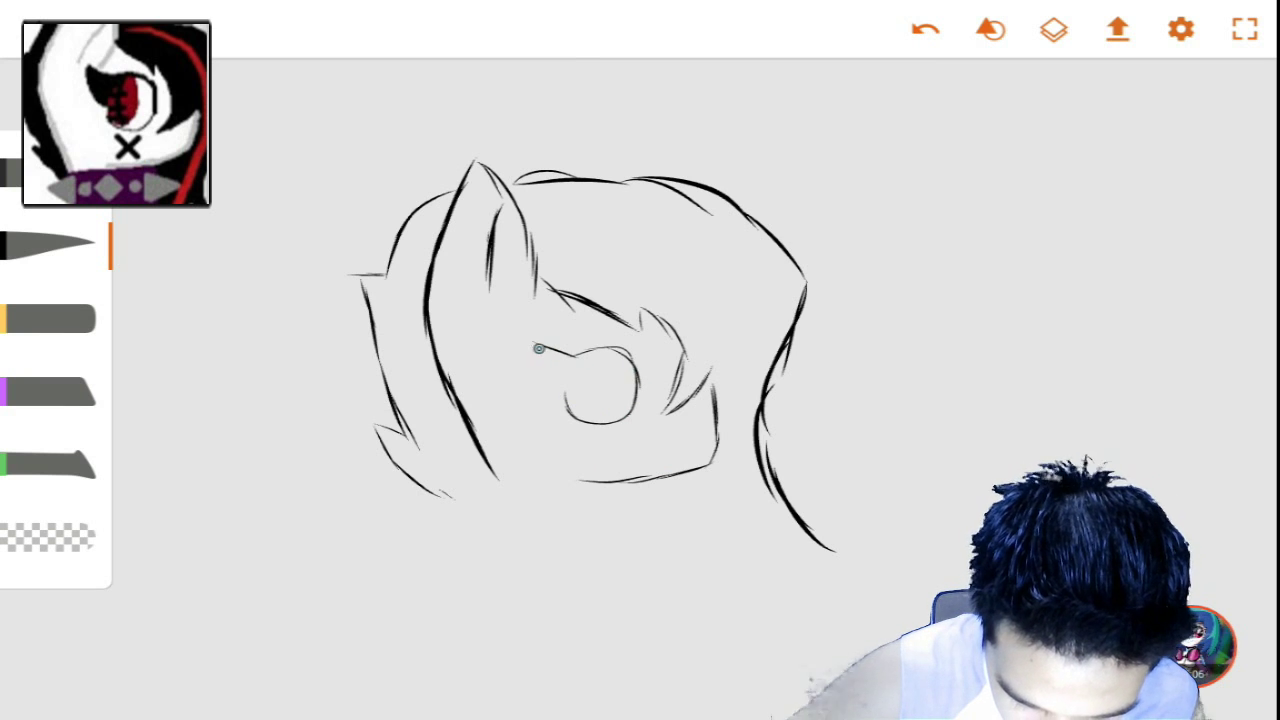
{"action": "left_click_drag", "start_coordinate": [538, 348], "coordinate": [565, 390]}
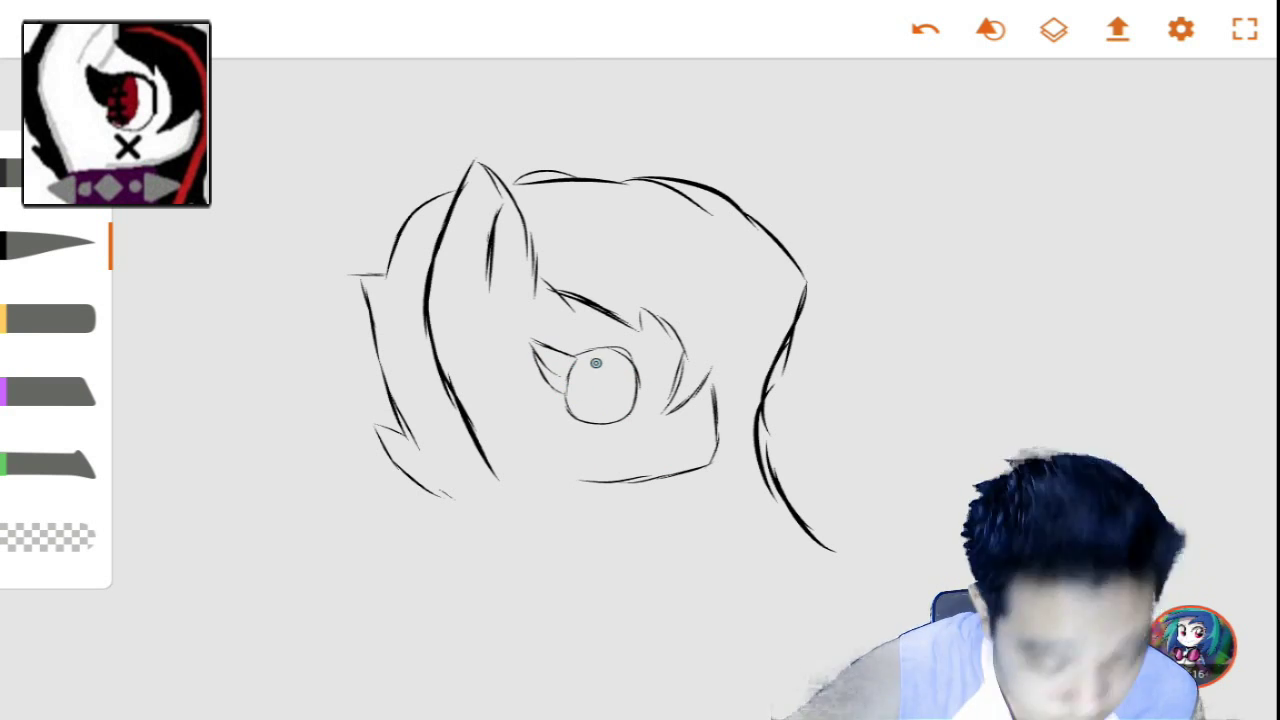
{"action": "scroll", "coordinate": [600, 380], "scroll_direction": "up", "scroll_amount": 5}
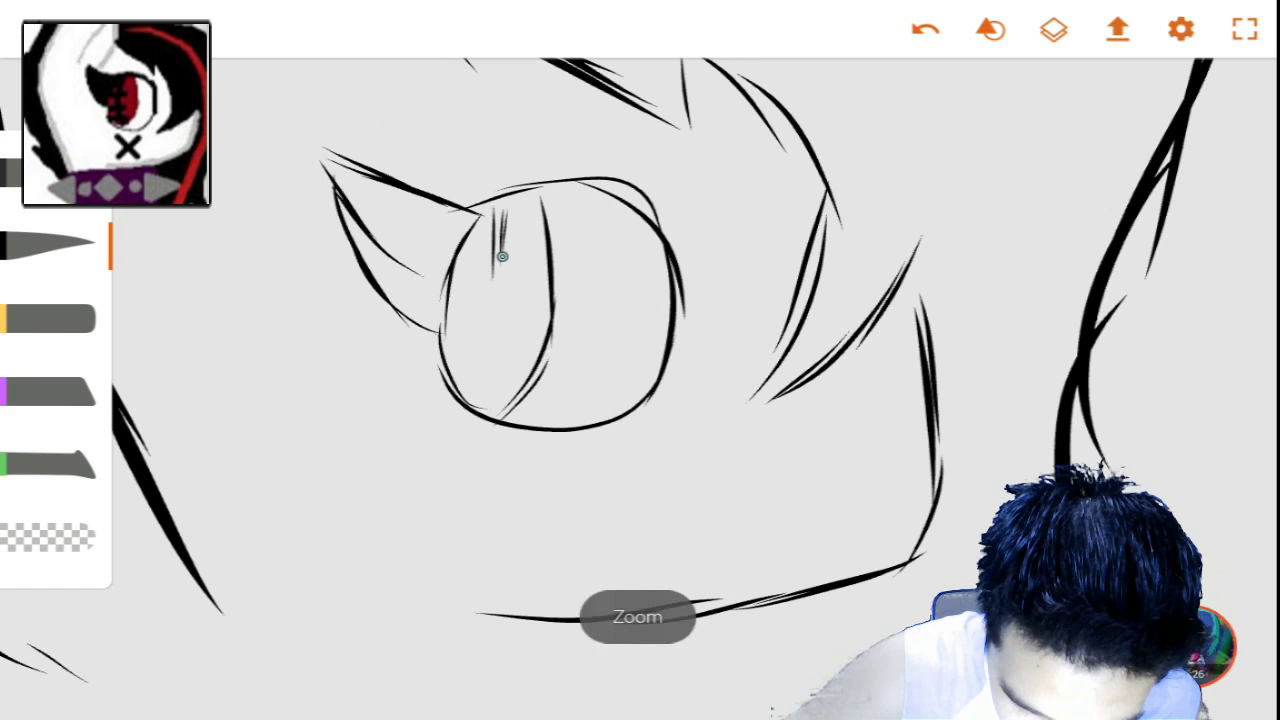
- Draw thin stitch marks inside the pony's eye
{"action": "left_click_drag", "start_coordinate": [498, 225], "coordinate": [530, 280]}
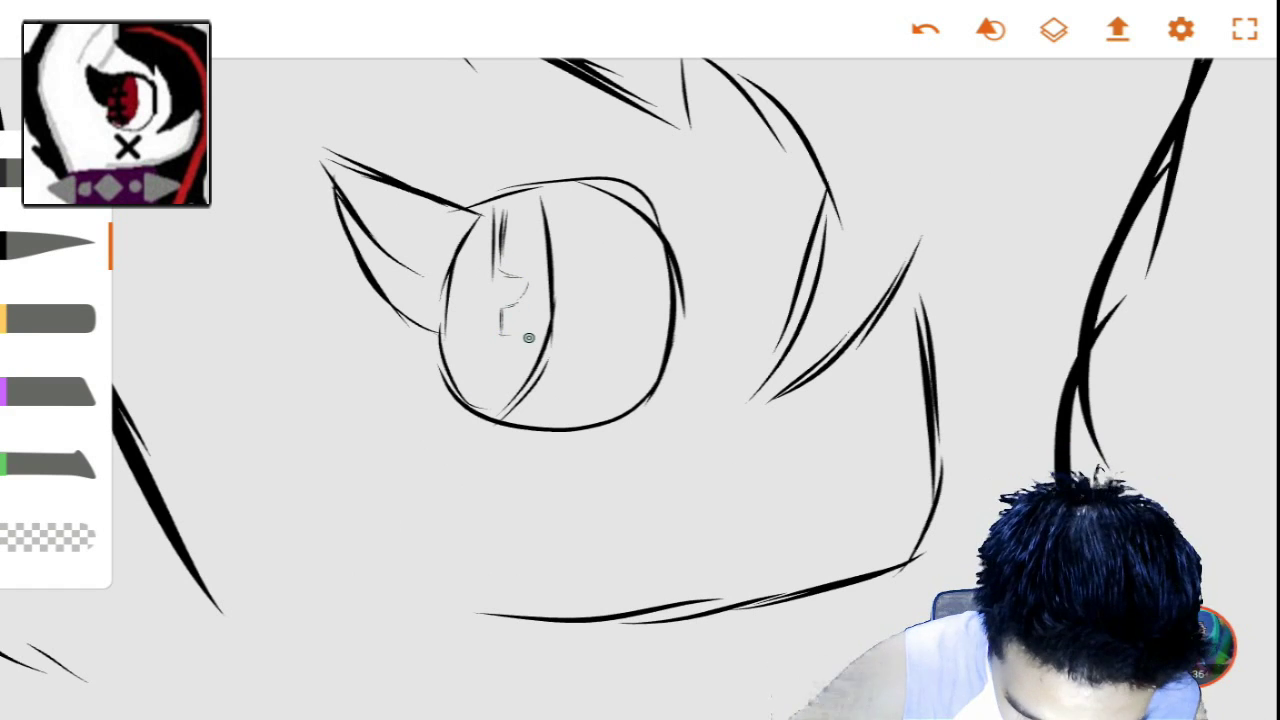
{"action": "left_click_drag", "start_coordinate": [503, 360], "coordinate": [508, 378]}
{"action": "left_click_drag", "start_coordinate": [470, 235], "coordinate": [465, 338]}
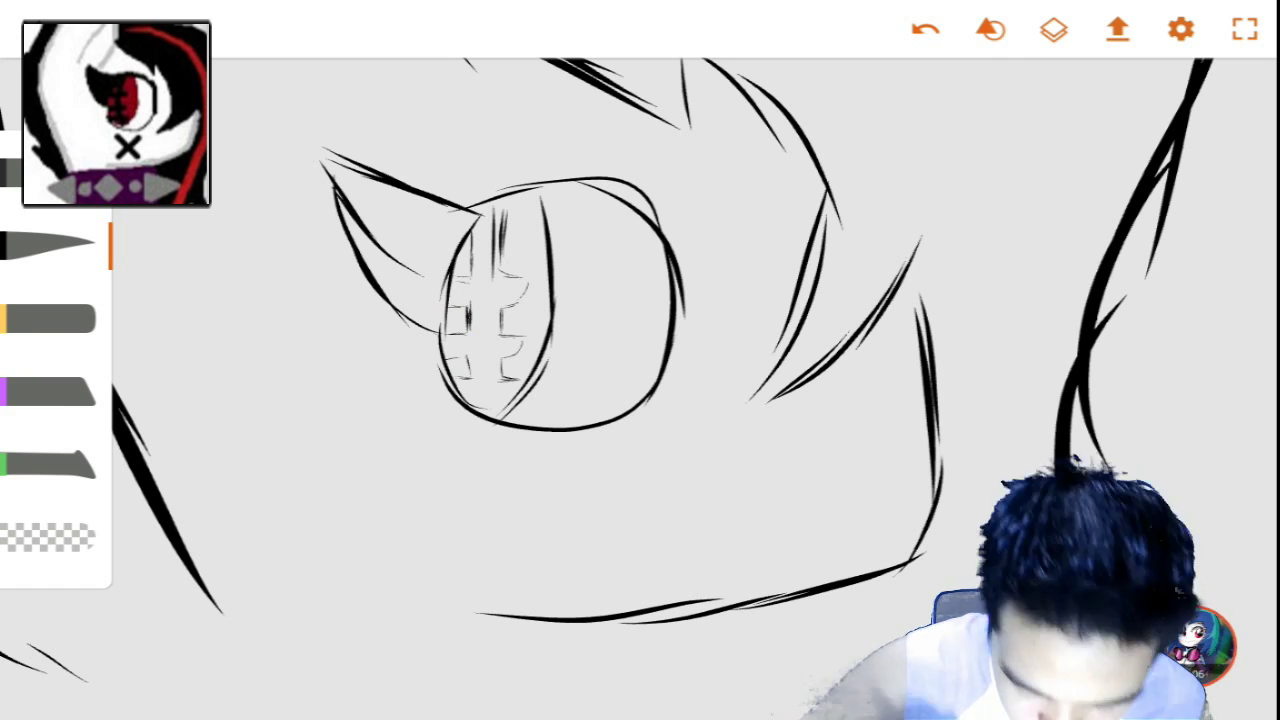
- Enlarge the brush and draw a bold X below the eye
{"action": "key", "text": "bracketright"}
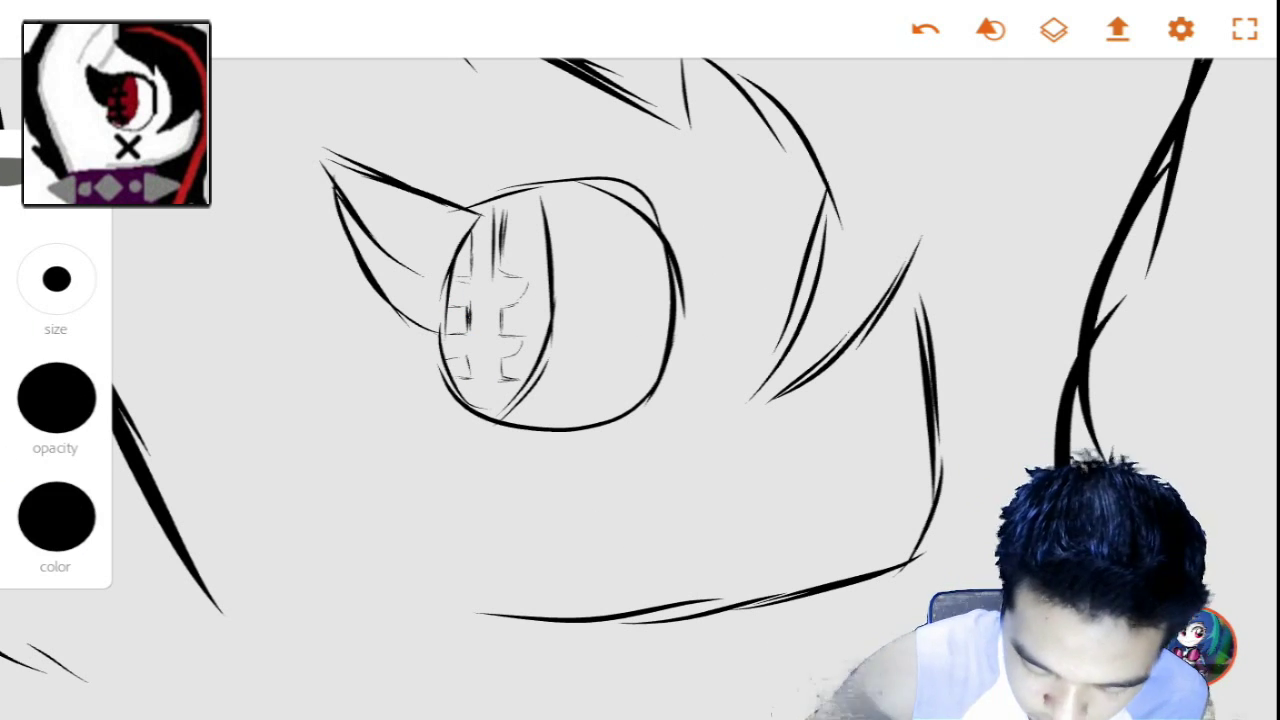
{"action": "left_click_drag", "start_coordinate": [530, 478], "coordinate": [668, 582]}
{"action": "left_click_drag", "start_coordinate": [648, 486], "coordinate": [534, 584]}
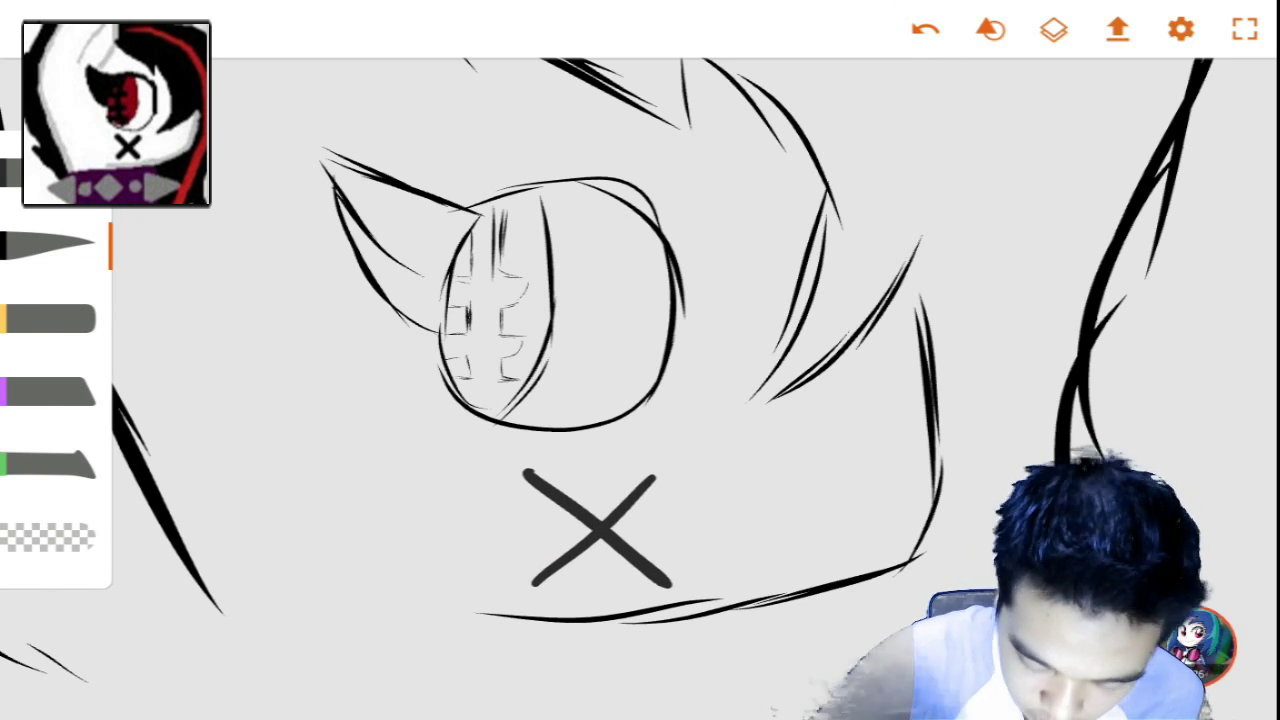
- Hide the interface and draw the neck lines and the collar's top edge
{"action": "key", "text": "Tab"}
{"action": "scroll", "coordinate": [640, 400], "scroll_direction": "down", "scroll_amount": 3}
{"action": "mouse_move", "coordinate": [856, 530]}
{"action": "left_mouse_down"}
{"action": "mouse_move", "coordinate": [840, 615]}
{"action": "mouse_move", "coordinate": [926, 598]}
{"action": "left_mouse_up"}
{"action": "left_click_drag", "start_coordinate": [845, 560], "coordinate": [818, 672]}
{"action": "mouse_move", "coordinate": [630, 482]}
{"action": "left_mouse_down"}
{"action": "mouse_move", "coordinate": [650, 538]}
{"action": "mouse_move", "coordinate": [755, 560]}
{"action": "mouse_move", "coordinate": [540, 655]}
{"action": "mouse_move", "coordinate": [400, 675]}
{"action": "mouse_move", "coordinate": [340, 668]}
{"action": "left_mouse_up"}
{"action": "left_click_drag", "start_coordinate": [632, 489], "coordinate": [304, 510]}
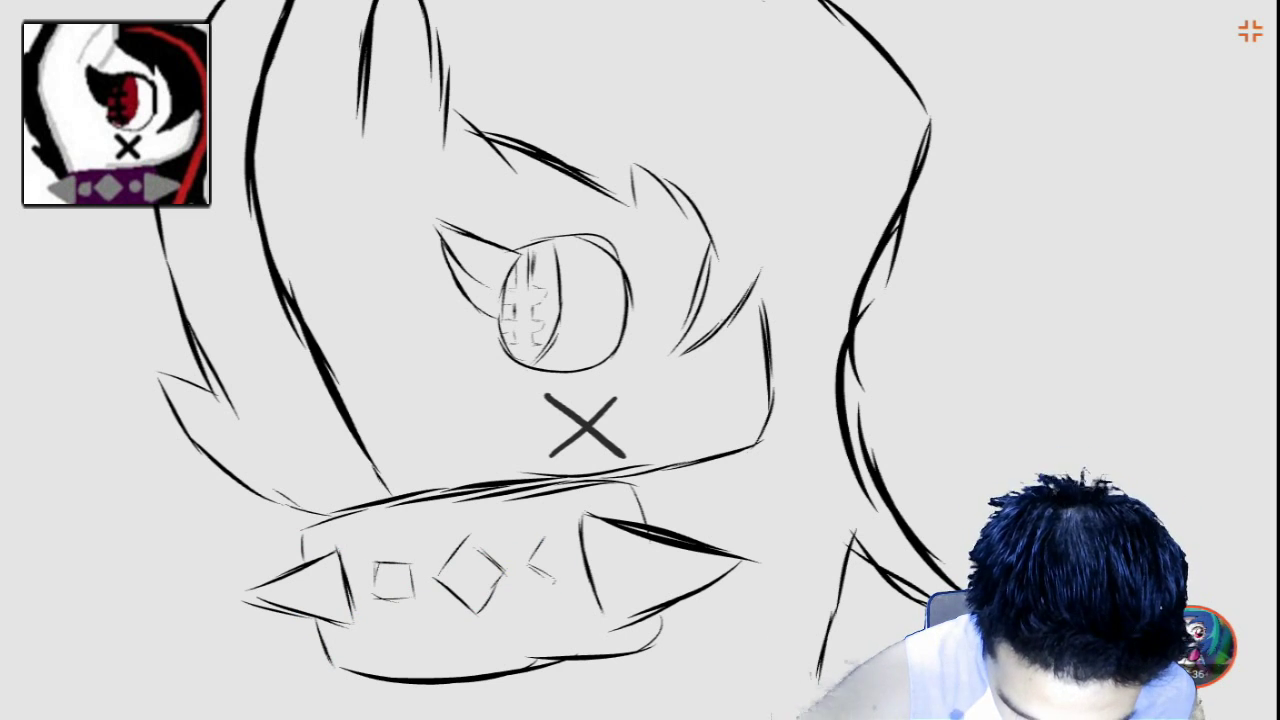
- Finish the collar, then choose a bright red and draw a streak through the mane
{"action": "left_click_drag", "start_coordinate": [652, 645], "coordinate": [760, 700]}
{"action": "scroll", "coordinate": [560, 400], "scroll_direction": "down", "scroll_amount": 5}
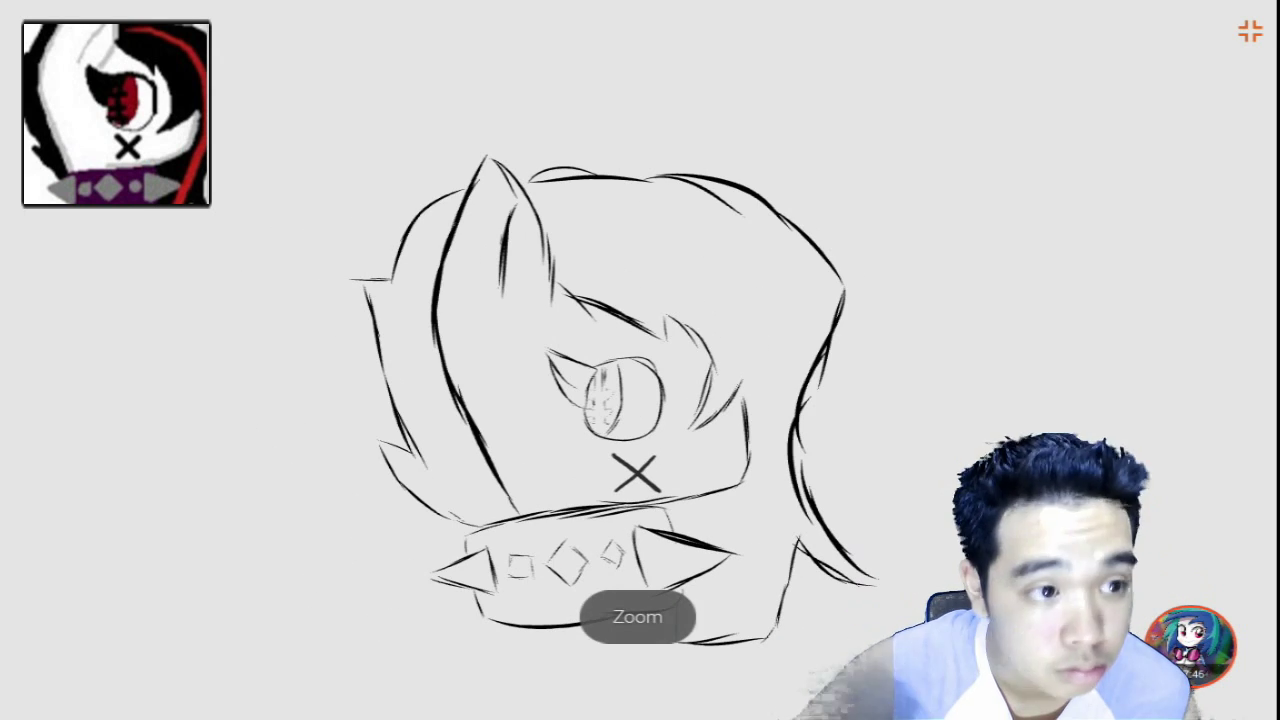
{"action": "left_click", "coordinate": [1250, 31]}
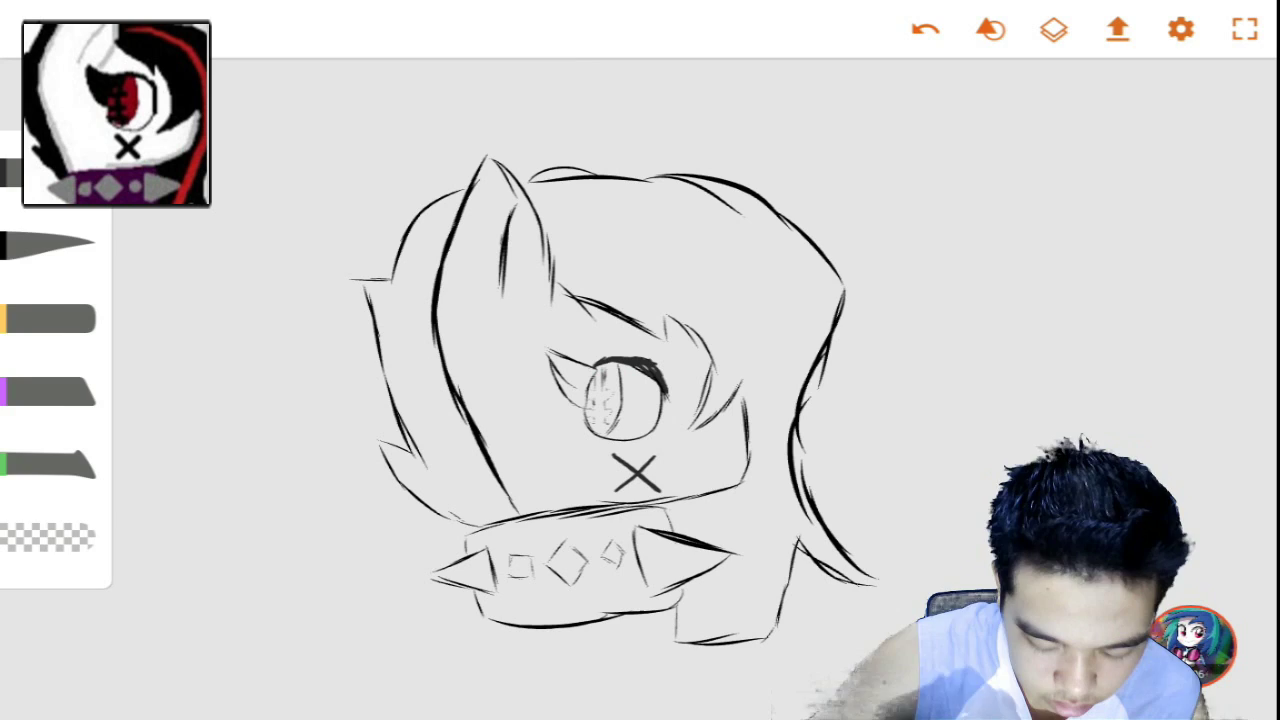
{"action": "left_click", "coordinate": [18, 95]}
{"action": "left_click", "coordinate": [55, 520]}
{"action": "left_click", "coordinate": [805, 365]}
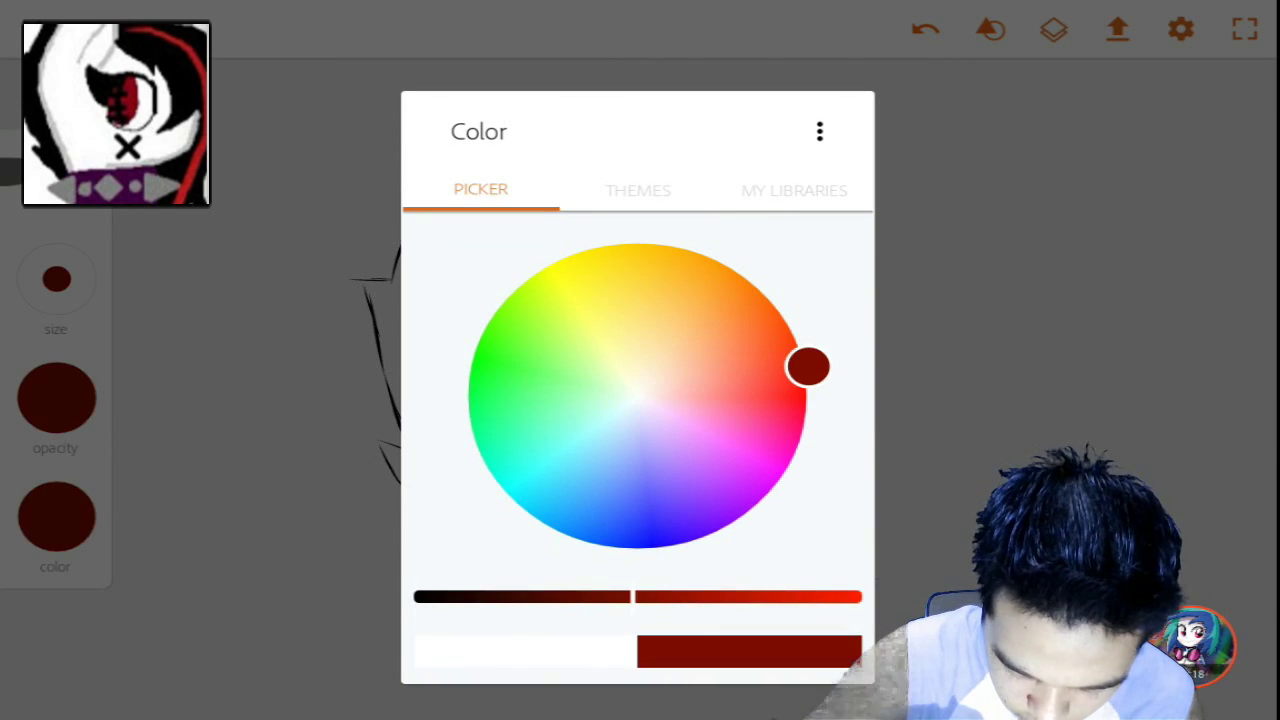
{"action": "left_click_drag", "start_coordinate": [632, 597], "coordinate": [652, 597]}
{"action": "left_click", "coordinate": [1000, 300]}
{"action": "mouse_move", "coordinate": [600, 235]}
{"action": "left_mouse_down"}
{"action": "mouse_move", "coordinate": [705, 250]}
{"action": "mouse_move", "coordinate": [775, 450]}
{"action": "mouse_move", "coordinate": [760, 580]}
{"action": "mouse_move", "coordinate": [740, 625]}
{"action": "left_mouse_up"}
{"action": "scroll", "coordinate": [600, 360], "scroll_direction": "up", "scroll_amount": 1}
{"action": "scroll", "coordinate": [600, 360], "scroll_direction": "up", "scroll_amount": 2}
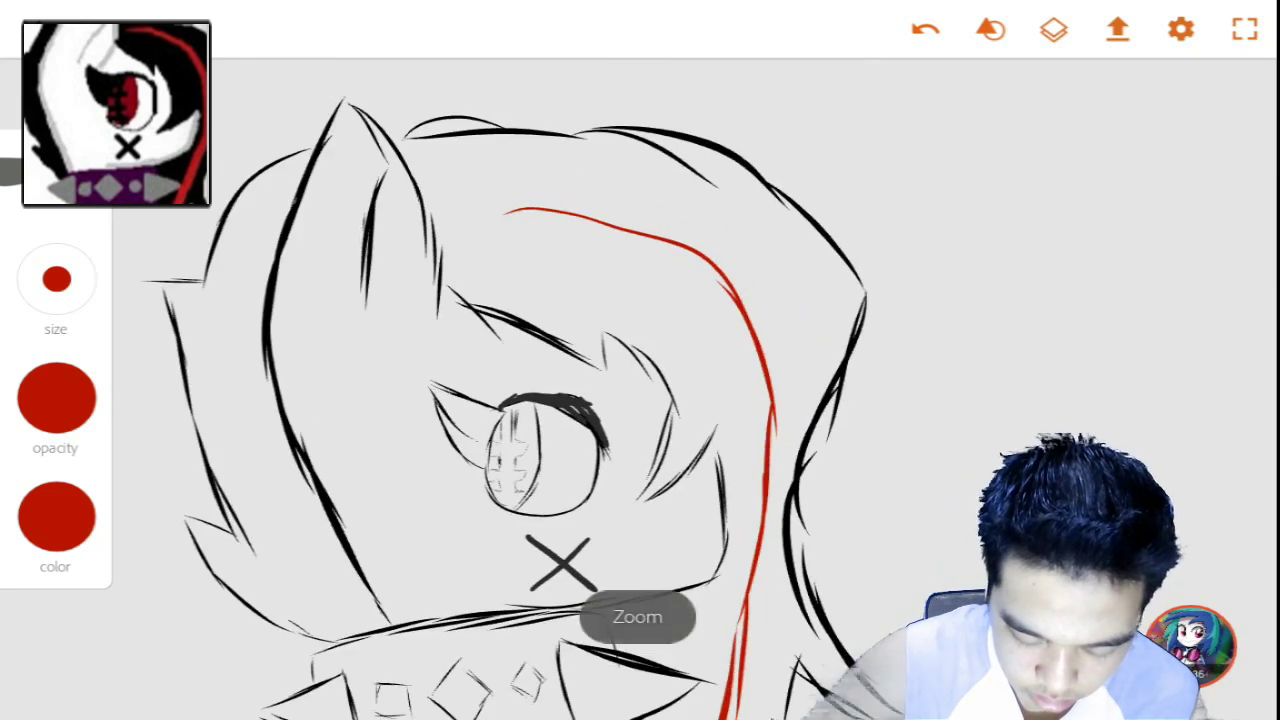
- Switch back to black and handwrite 'Thanks FOR' beside the pony
{"action": "left_click_drag", "start_coordinate": [600, 360], "coordinate": [450, 380]}
{"action": "left_click", "coordinate": [55, 520]}
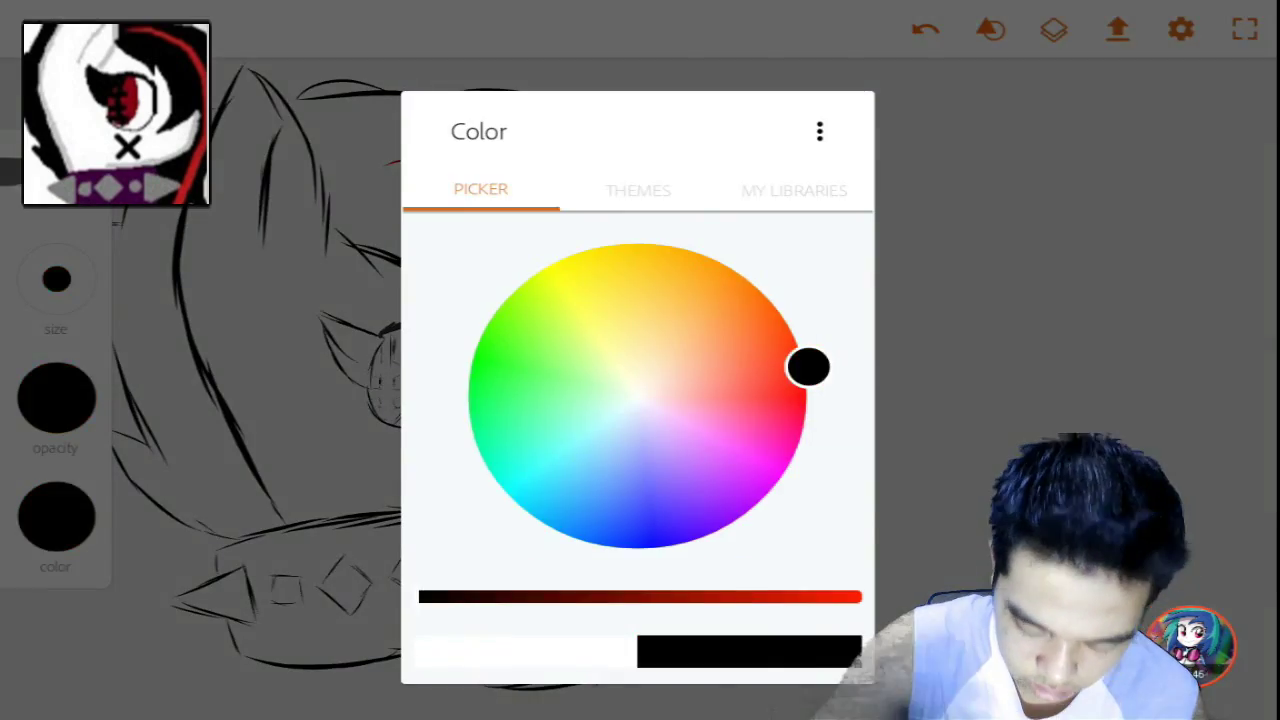
{"action": "left_click", "coordinate": [750, 650]}
{"action": "left_click_drag", "start_coordinate": [730, 130], "coordinate": [830, 110]}
{"action": "left_click_drag", "start_coordinate": [770, 120], "coordinate": [790, 280]}
{"action": "left_click_drag", "start_coordinate": [845, 120], "coordinate": [915, 265]}
{"action": "left_click_drag", "start_coordinate": [930, 210], "coordinate": [1050, 270]}
{"action": "left_click_drag", "start_coordinate": [1060, 140], "coordinate": [1130, 265]}
{"action": "left_click_drag", "start_coordinate": [1160, 190], "coordinate": [1130, 260]}
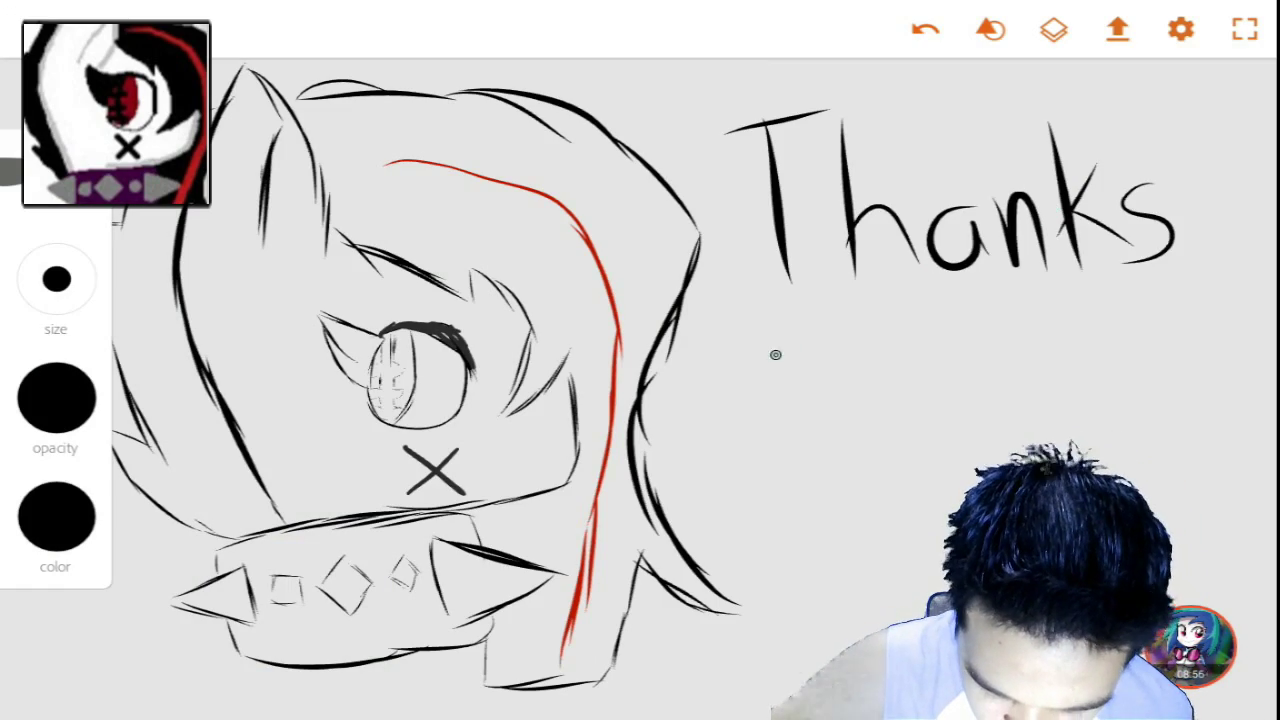
{"action": "left_click_drag", "start_coordinate": [770, 330], "coordinate": [780, 415]}
{"action": "left_click_drag", "start_coordinate": [830, 340], "coordinate": [960, 420]}
{"action": "left_click_drag", "start_coordinate": [1010, 330], "coordinate": [990, 415]}
- Write the hyphenated 'SUBBI-NG' below, then hide the interface
{"action": "left_click_drag", "start_coordinate": [1040, 340], "coordinate": [1085, 420]}
{"action": "left_click_drag", "start_coordinate": [1085, 340], "coordinate": [1130, 420]}
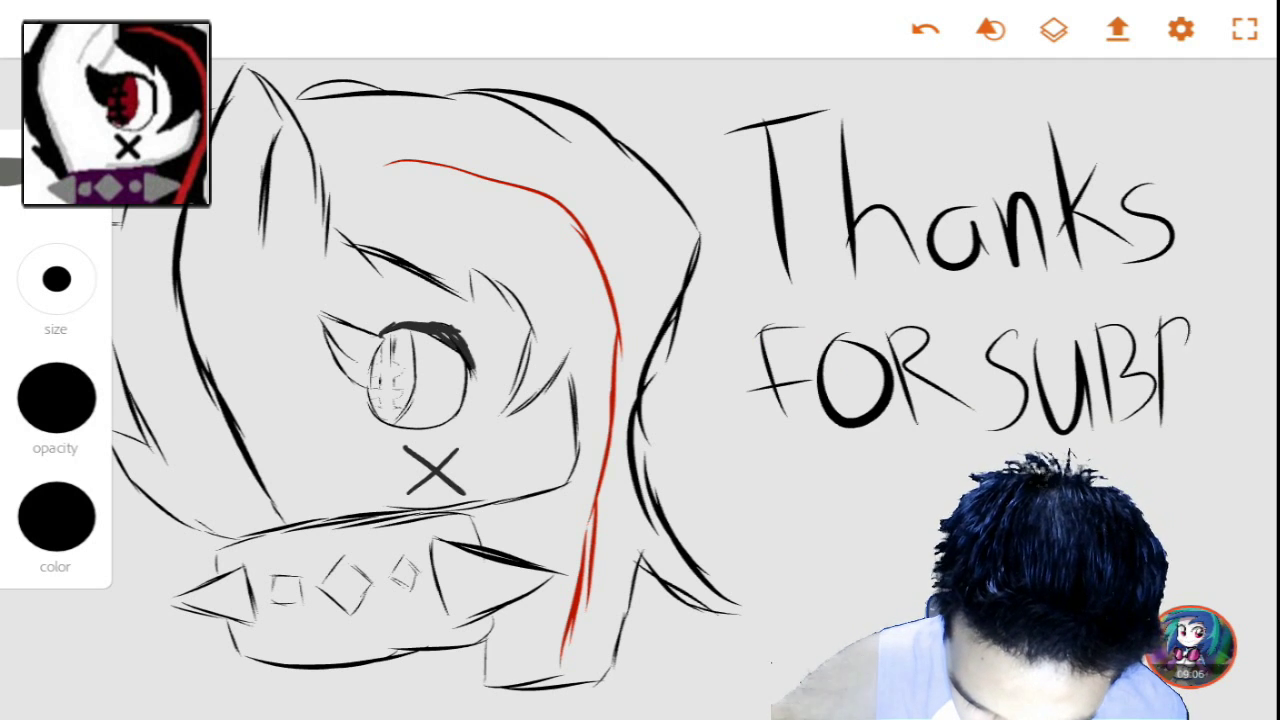
{"action": "left_click_drag", "start_coordinate": [1150, 320], "coordinate": [1185, 420]}
{"action": "left_click_drag", "start_coordinate": [1208, 325], "coordinate": [1210, 412]}
{"action": "left_click_drag", "start_coordinate": [1190, 355], "coordinate": [1250, 370]}
{"action": "mouse_move", "coordinate": [805, 480]}
{"action": "left_mouse_down"}
{"action": "mouse_move", "coordinate": [806, 572]}
{"action": "mouse_move", "coordinate": [860, 575]}
{"action": "left_mouse_up"}
{"action": "left_click_drag", "start_coordinate": [862, 482], "coordinate": [862, 600]}
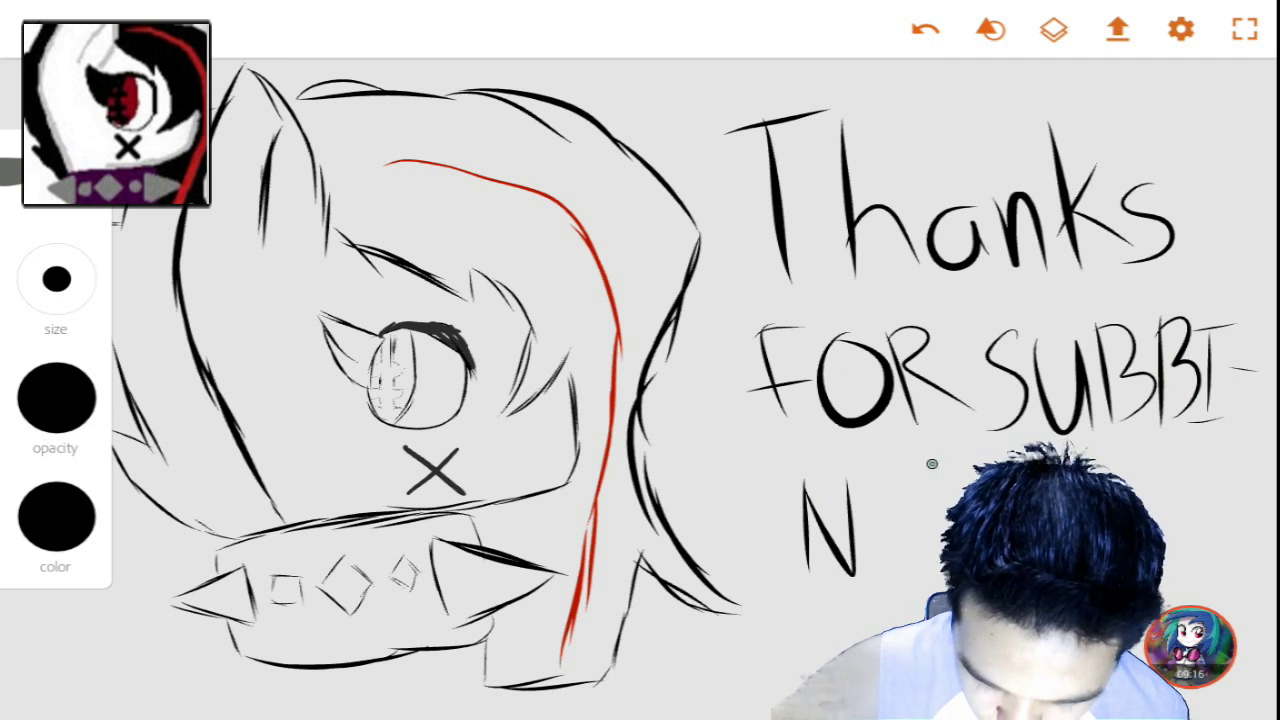
{"action": "left_click_drag", "start_coordinate": [920, 485], "coordinate": [900, 595]}
{"action": "left_click_drag", "start_coordinate": [900, 545], "coordinate": [945, 575]}
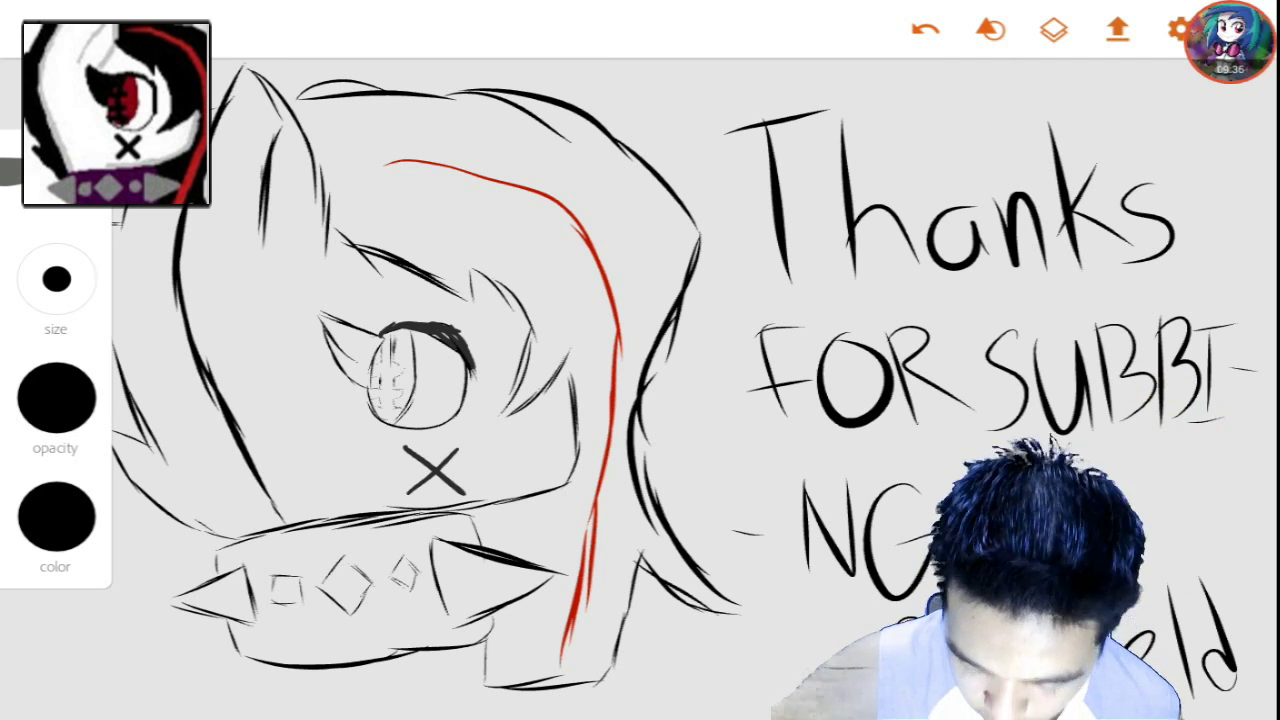
{"action": "left_click", "coordinate": [1245, 29]}
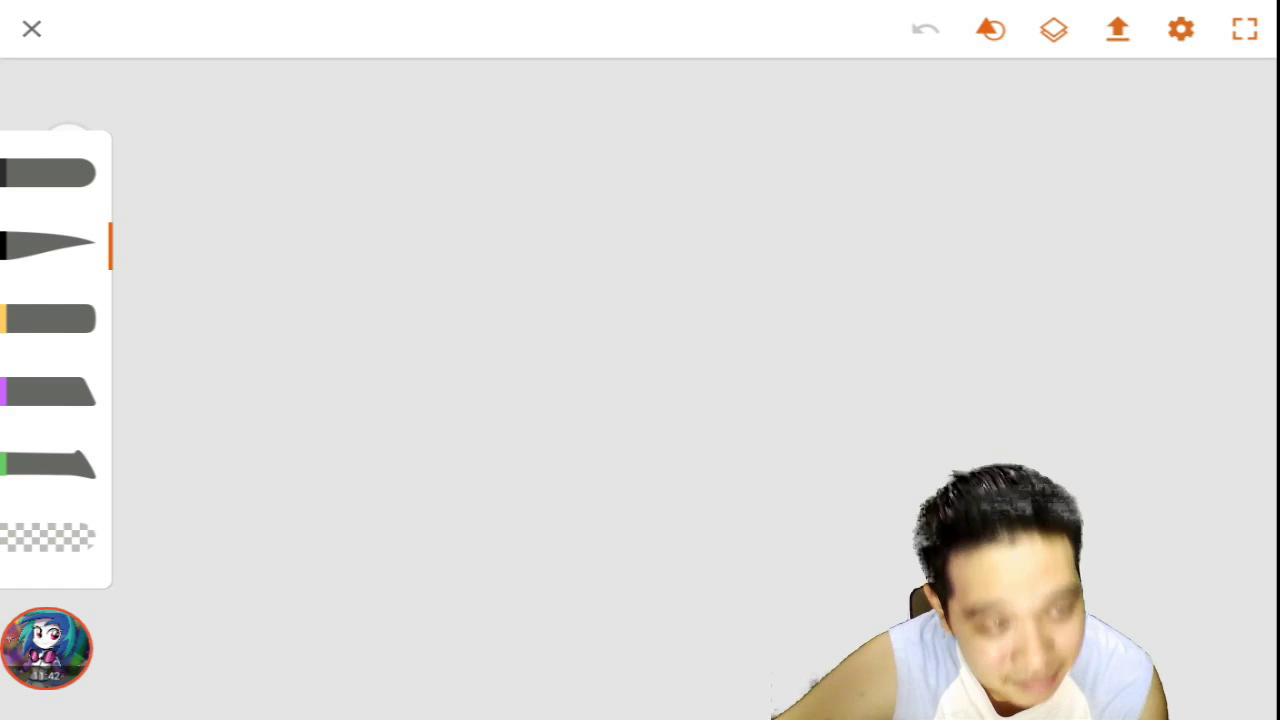
- Outline the new sketch's ears, head triangle and round body
{"action": "mouse_move", "coordinate": [420, 192]}
{"action": "left_mouse_down"}
{"action": "mouse_move", "coordinate": [408, 292]}
{"action": "mouse_move", "coordinate": [512, 272]}
{"action": "left_mouse_up"}
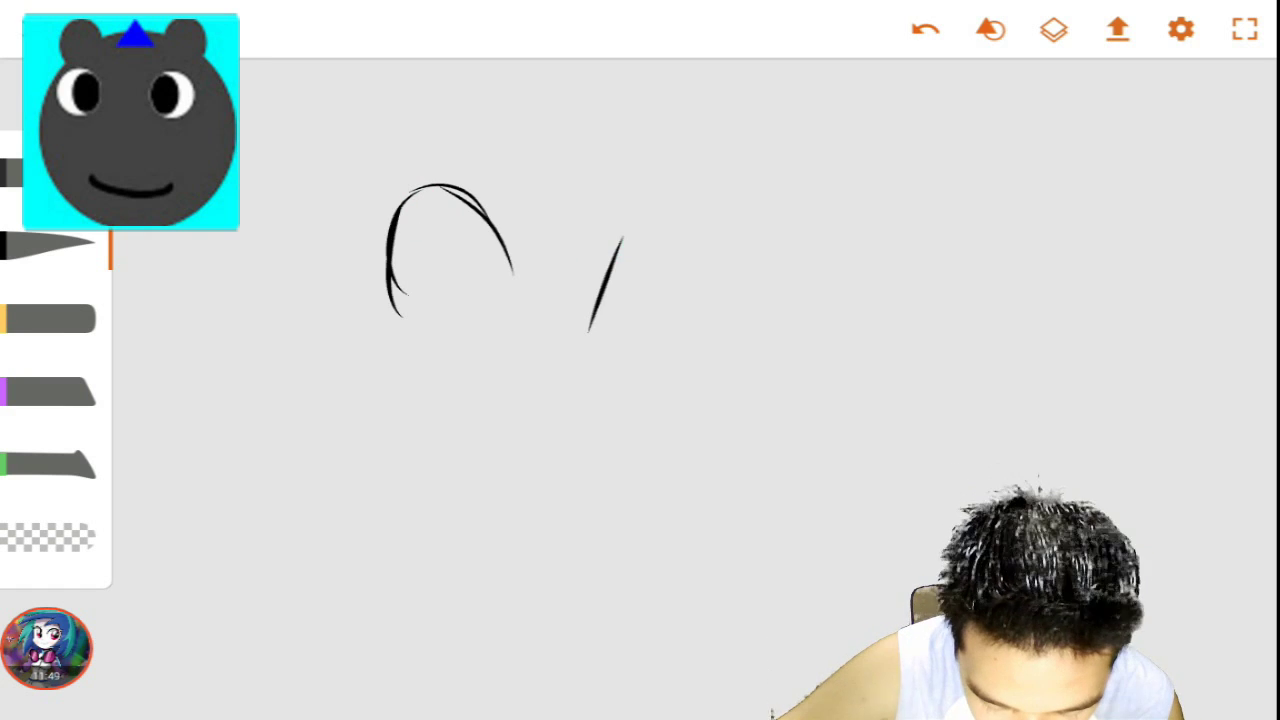
{"action": "left_click_drag", "start_coordinate": [622, 240], "coordinate": [680, 322]}
{"action": "left_click_drag", "start_coordinate": [518, 262], "coordinate": [598, 258]}
{"action": "left_click_drag", "start_coordinate": [738, 265], "coordinate": [843, 271]}
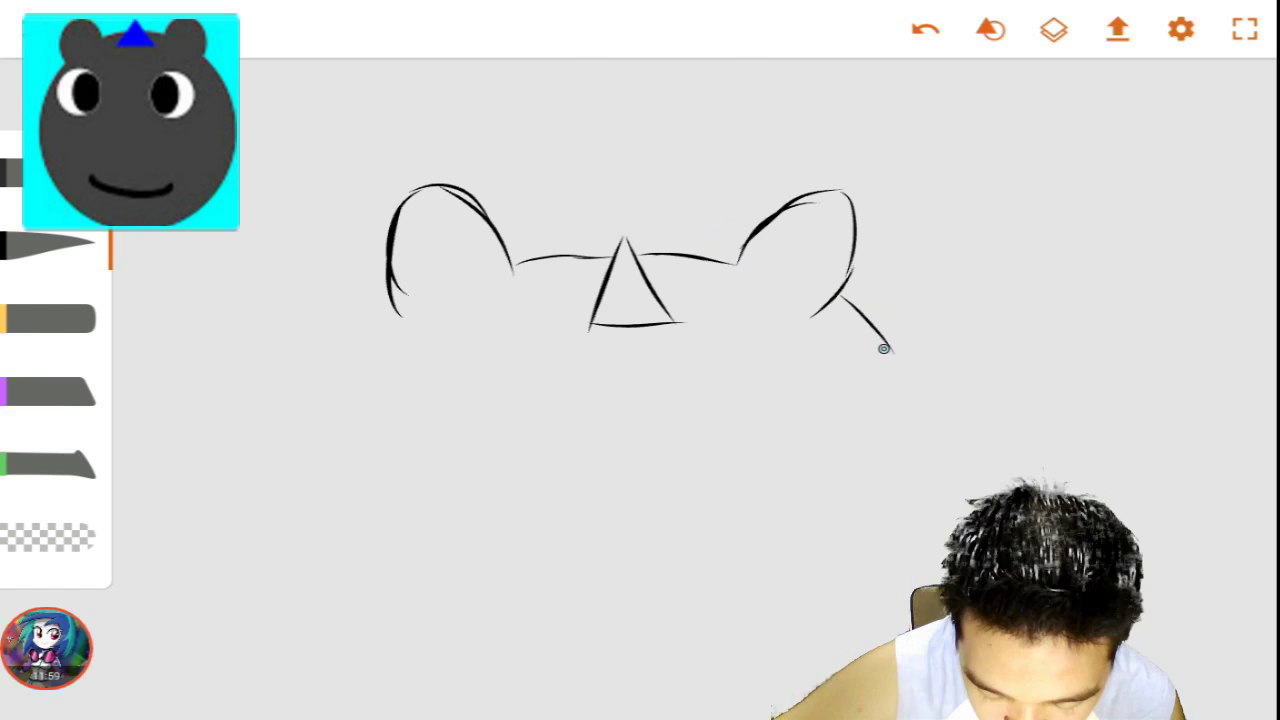
{"action": "left_click_drag", "start_coordinate": [883, 348], "coordinate": [940, 470]}
{"action": "scroll", "coordinate": [840, 430], "scroll_direction": "down", "scroll_amount": 2}
{"action": "mouse_move", "coordinate": [840, 430]}
{"action": "left_mouse_down"}
{"action": "mouse_move", "coordinate": [790, 660]}
{"action": "mouse_move", "coordinate": [500, 695]}
{"action": "mouse_move", "coordinate": [375, 520]}
{"action": "mouse_move", "coordinate": [440, 275]}
{"action": "left_mouse_up"}
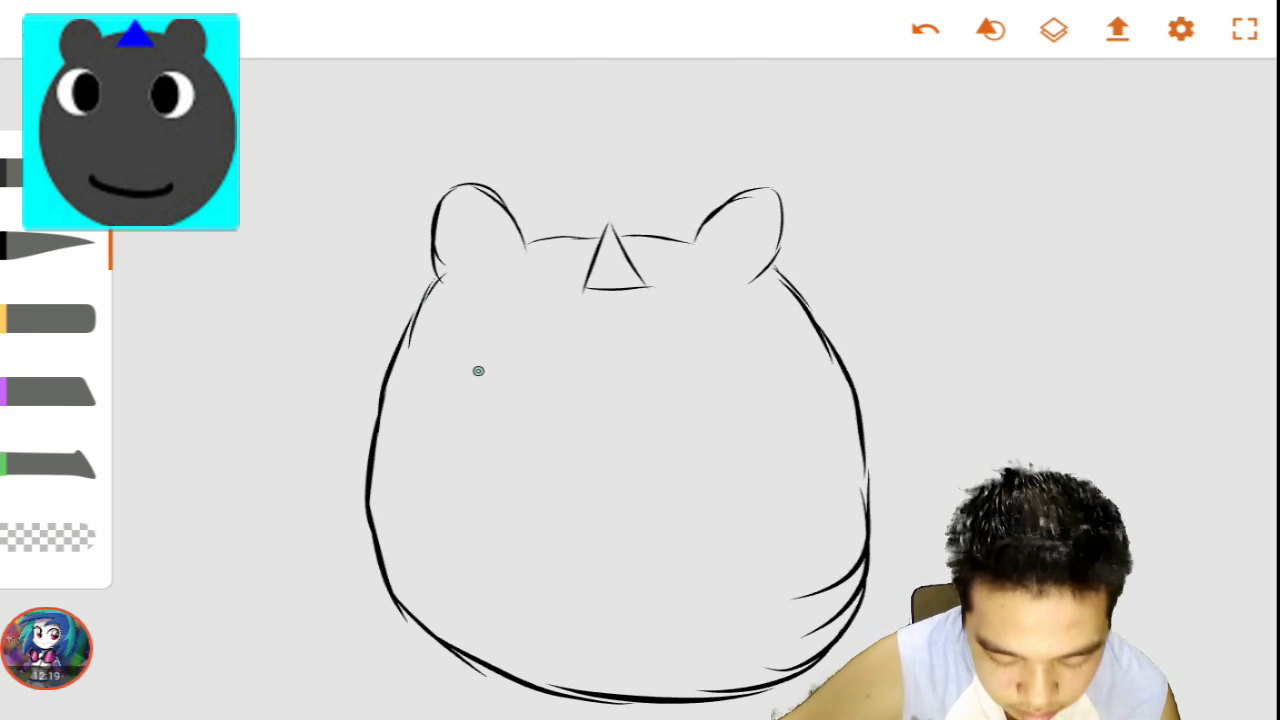
- Draw both eyes and the thick smiling mouth, undoing one stray stroke
{"action": "left_click_drag", "start_coordinate": [478, 371], "coordinate": [470, 380]}
{"action": "left_click_drag", "start_coordinate": [520, 430], "coordinate": [490, 350]}
{"action": "left_click_drag", "start_coordinate": [665, 355], "coordinate": [705, 458]}
{"action": "left_click", "coordinate": [50, 465]}
{"action": "left_click_drag", "start_coordinate": [490, 580], "coordinate": [730, 590]}
{"action": "key", "text": "ctrl+z"}
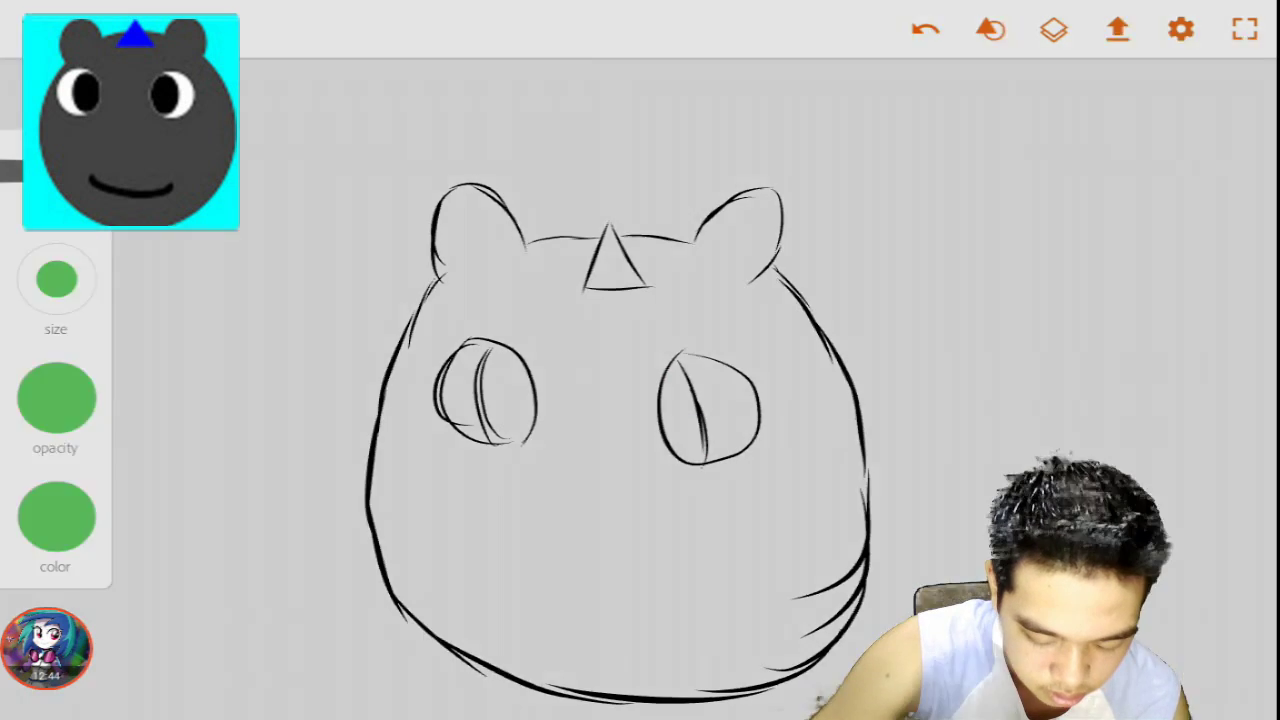
{"action": "left_click", "coordinate": [55, 520]}
{"action": "left_click_drag", "start_coordinate": [450, 558], "coordinate": [740, 568]}
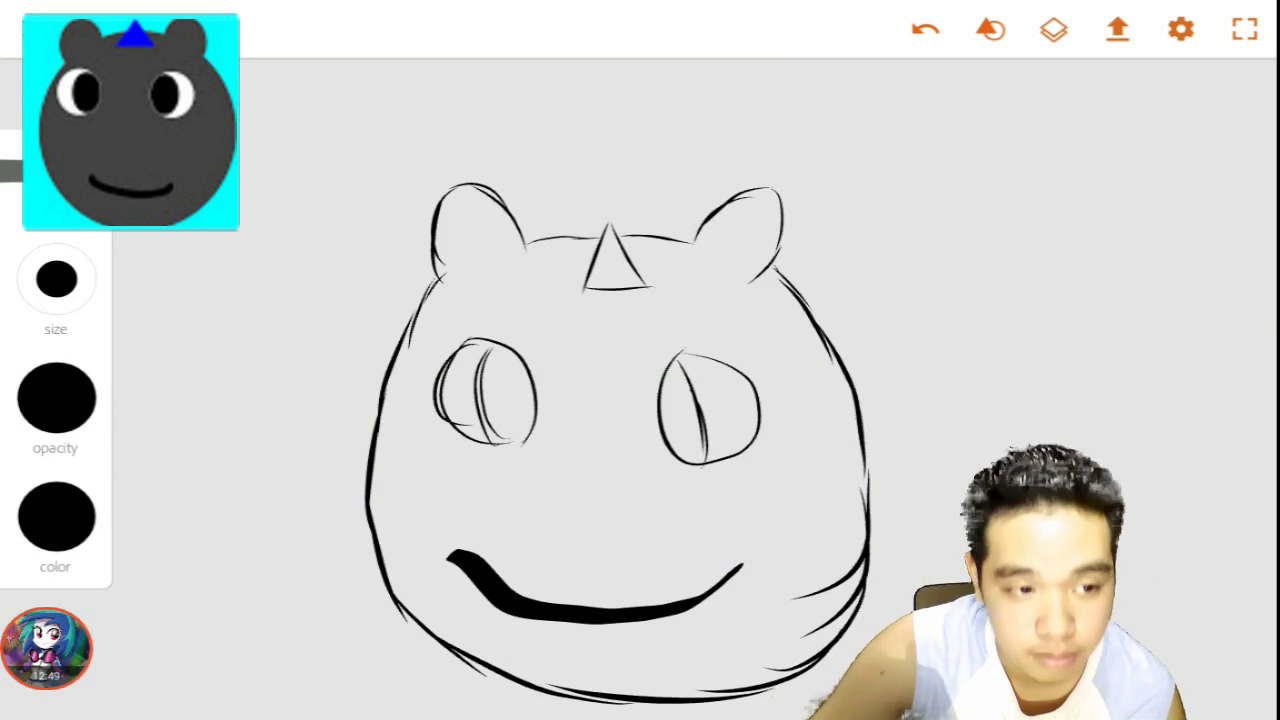
- Pan the canvas left and handwrite 'Thank you 4' to the right of the face
{"action": "mouse_move", "coordinate": [910, 230]}
{"action": "left_mouse_down"}
{"action": "mouse_move", "coordinate": [670, 200]}
{"action": "mouse_move", "coordinate": [775, 150]}
{"action": "left_mouse_up"}
{"action": "left_click_drag", "start_coordinate": [730, 160], "coordinate": [740, 290]}
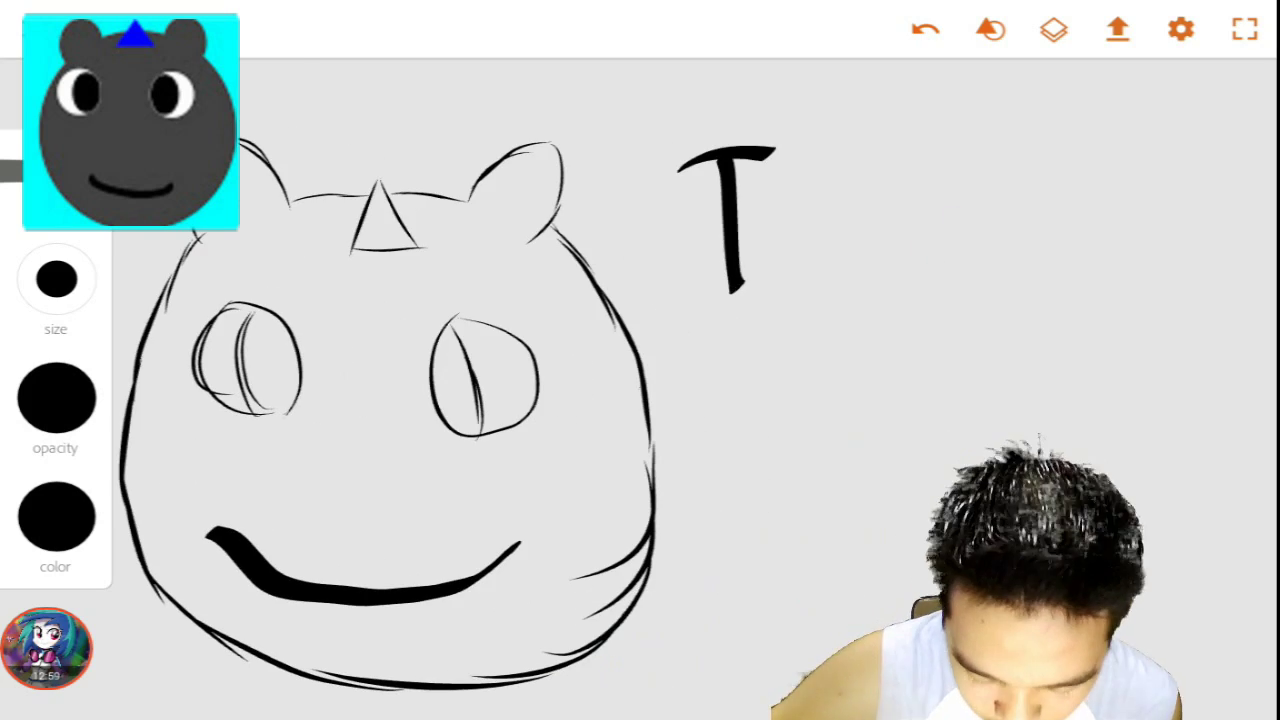
{"action": "left_click_drag", "start_coordinate": [790, 165], "coordinate": [850, 310]}
{"action": "left_click_drag", "start_coordinate": [860, 240], "coordinate": [1000, 315]}
{"action": "left_click_drag", "start_coordinate": [1000, 210], "coordinate": [1060, 310]}
{"action": "left_click_drag", "start_coordinate": [745, 360], "coordinate": [760, 490]}
{"action": "left_click_drag", "start_coordinate": [870, 380], "coordinate": [920, 450]}
{"action": "left_click_drag", "start_coordinate": [930, 370], "coordinate": [1010, 445]}
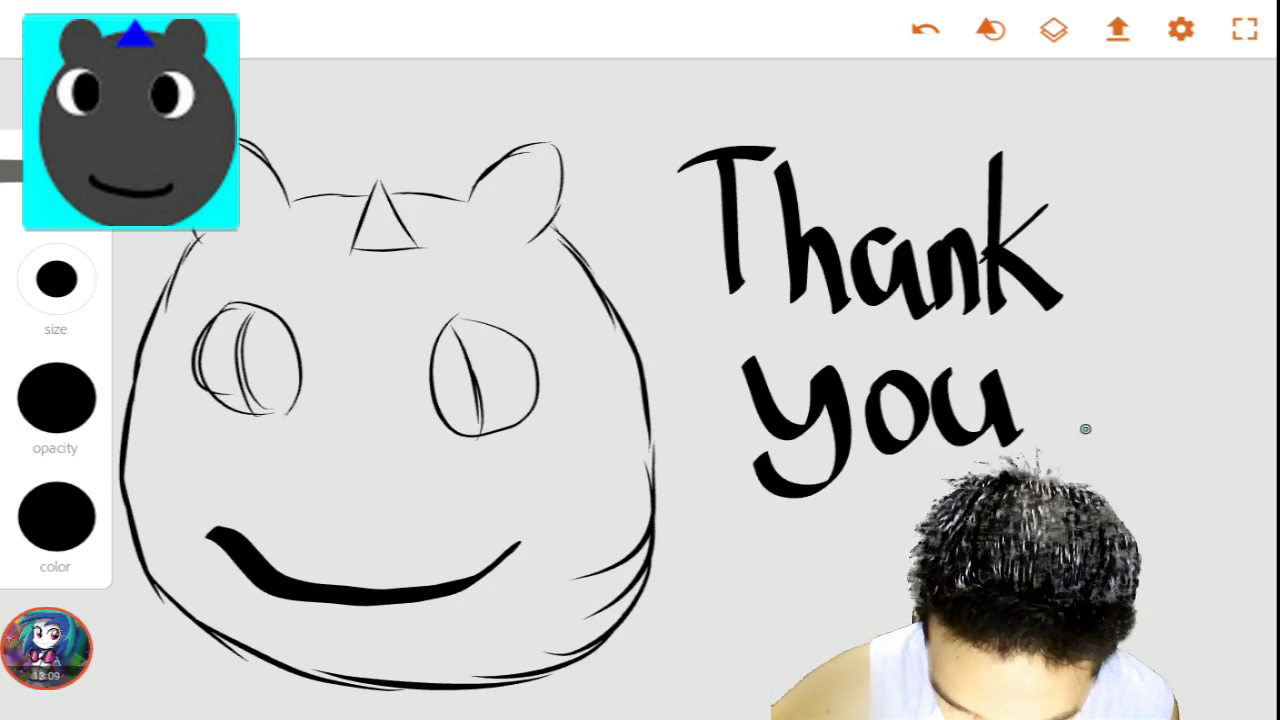
{"action": "left_click_drag", "start_coordinate": [1130, 335], "coordinate": [1160, 470]}
- Write 'subbing!' on the next line of the note
{"action": "mouse_move", "coordinate": [850, 525]}
{"action": "left_mouse_down"}
{"action": "mouse_move", "coordinate": [800, 630]}
{"action": "mouse_move", "coordinate": [925, 570]}
{"action": "left_mouse_up"}
{"action": "left_click_drag", "start_coordinate": [1160, 560], "coordinate": [1200, 690]}
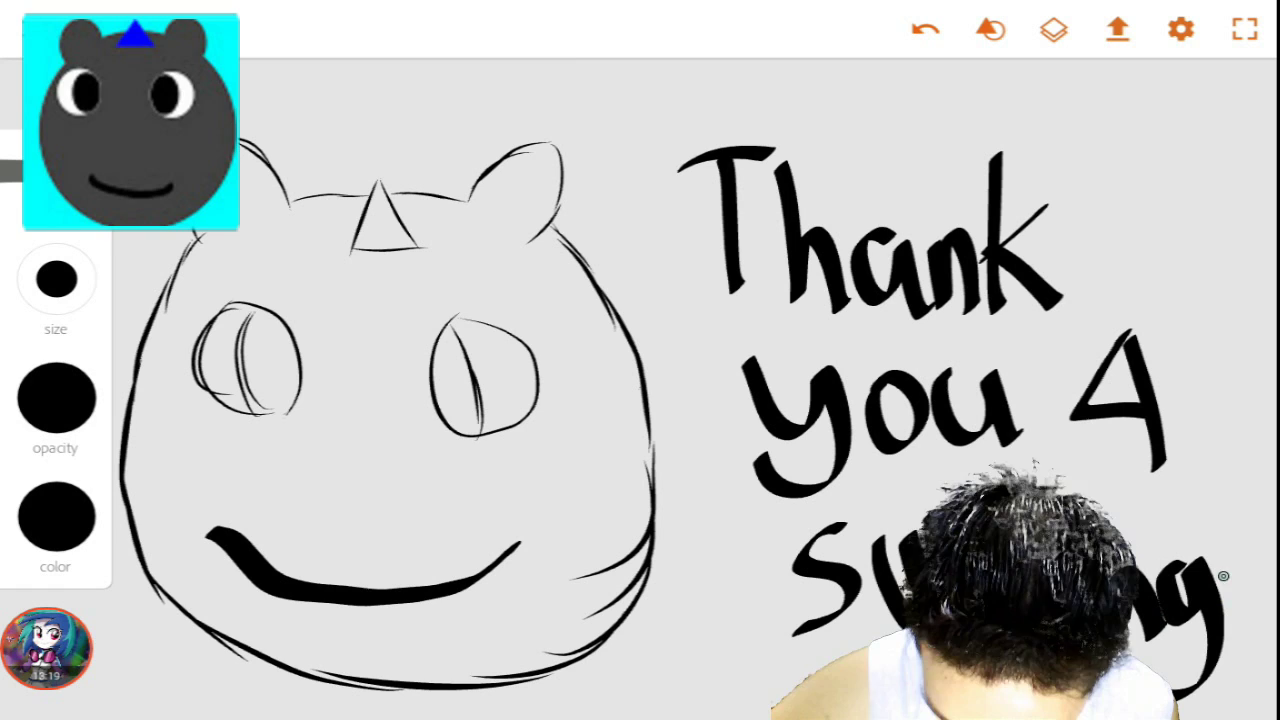
{"action": "left_click_drag", "start_coordinate": [1240, 500], "coordinate": [1255, 600]}
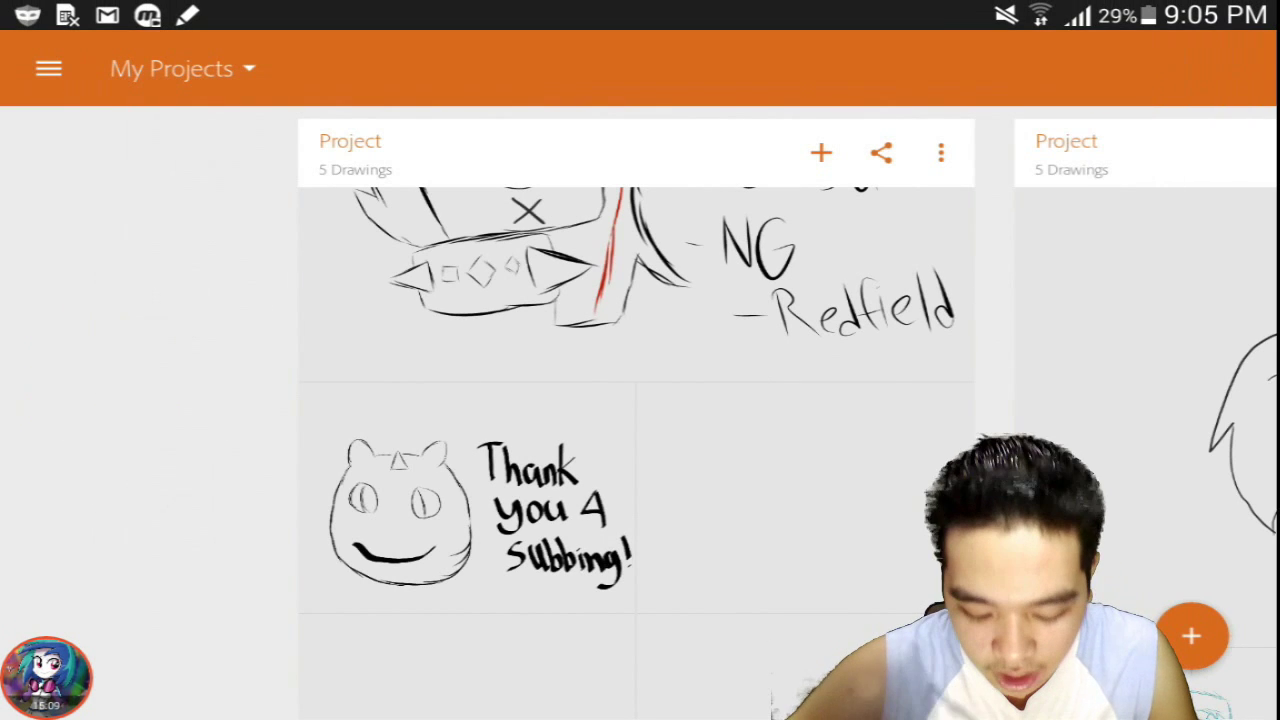
- Create a new drawing and sketch the hat brim's upper and lower curves
{"action": "left_click", "coordinate": [810, 498]}
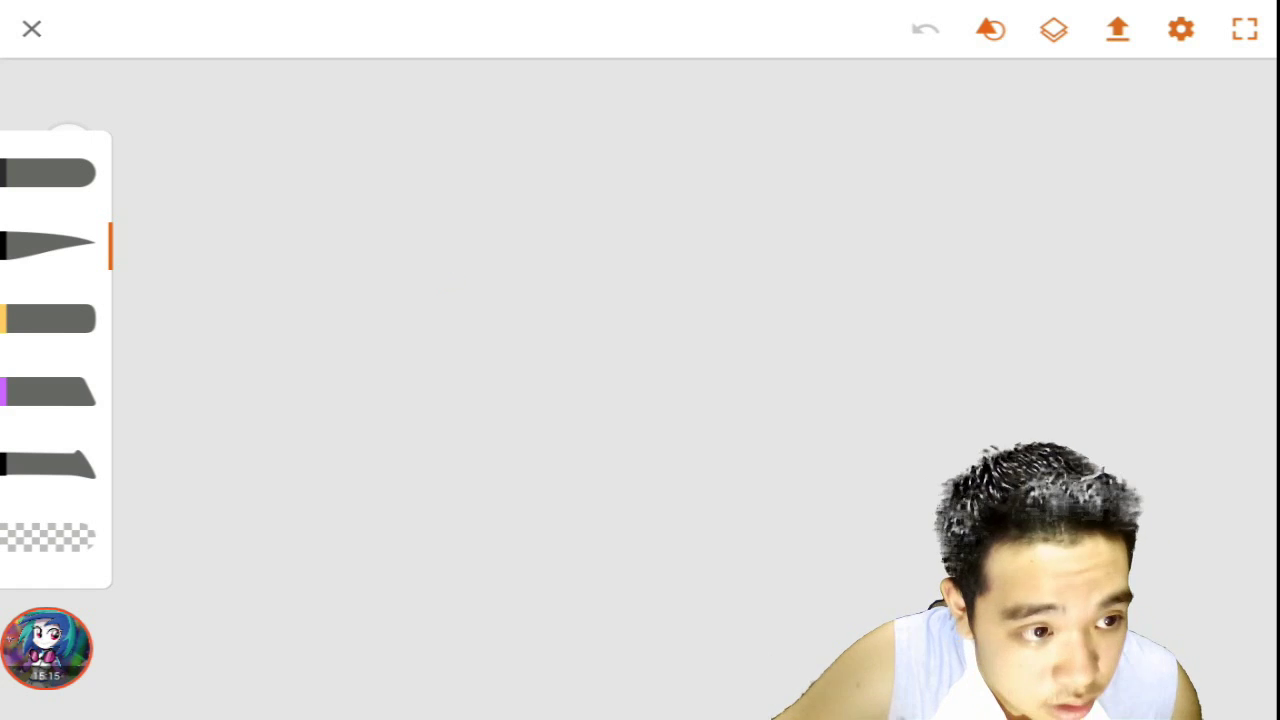
{"action": "left_click_drag", "start_coordinate": [418, 256], "coordinate": [608, 292]}
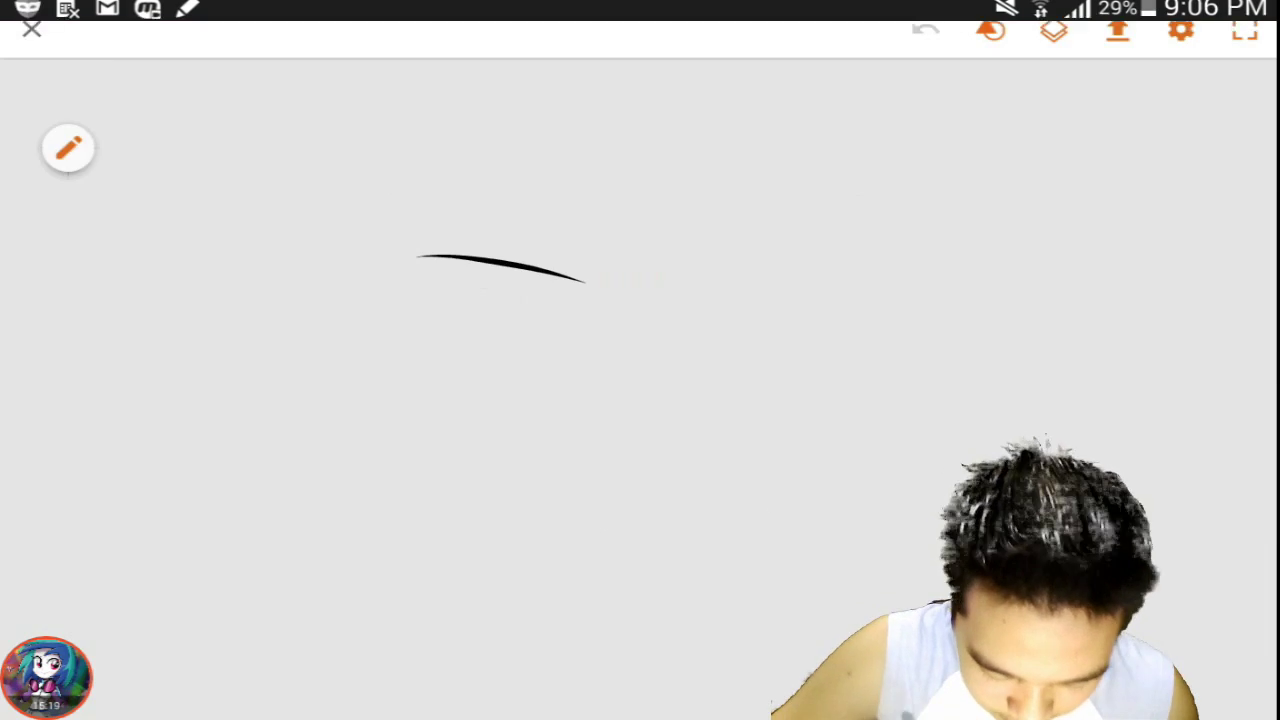
{"action": "mouse_move", "coordinate": [580, 285]}
{"action": "left_mouse_down"}
{"action": "mouse_move", "coordinate": [886, 430]}
{"action": "mouse_move", "coordinate": [478, 222]}
{"action": "mouse_move", "coordinate": [410, 255]}
{"action": "left_mouse_up"}
- Draw the hat crown, long hair on the left, left eye and nose
{"action": "mouse_move", "coordinate": [445, 200]}
{"action": "left_mouse_down"}
{"action": "mouse_move", "coordinate": [570, 65]}
{"action": "mouse_move", "coordinate": [870, 185]}
{"action": "mouse_move", "coordinate": [900, 400]}
{"action": "left_mouse_up"}
{"action": "mouse_move", "coordinate": [425, 262]}
{"action": "left_mouse_down"}
{"action": "mouse_move", "coordinate": [400, 300]}
{"action": "mouse_move", "coordinate": [390, 700]}
{"action": "left_mouse_up"}
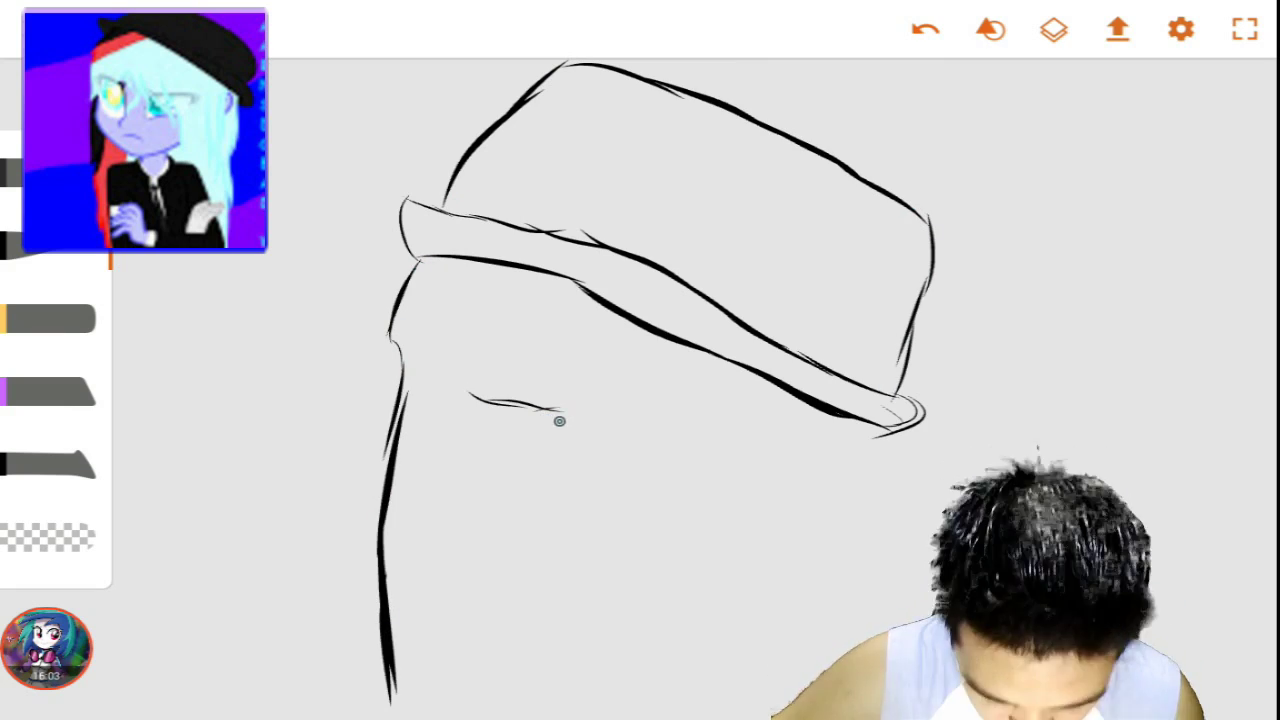
{"action": "mouse_move", "coordinate": [560, 410]}
{"action": "left_mouse_down"}
{"action": "mouse_move", "coordinate": [555, 500]}
{"action": "mouse_move", "coordinate": [580, 535]}
{"action": "left_mouse_up"}
{"action": "left_click_drag", "start_coordinate": [475, 400], "coordinate": [478, 460]}
{"action": "left_click_drag", "start_coordinate": [478, 460], "coordinate": [555, 510]}
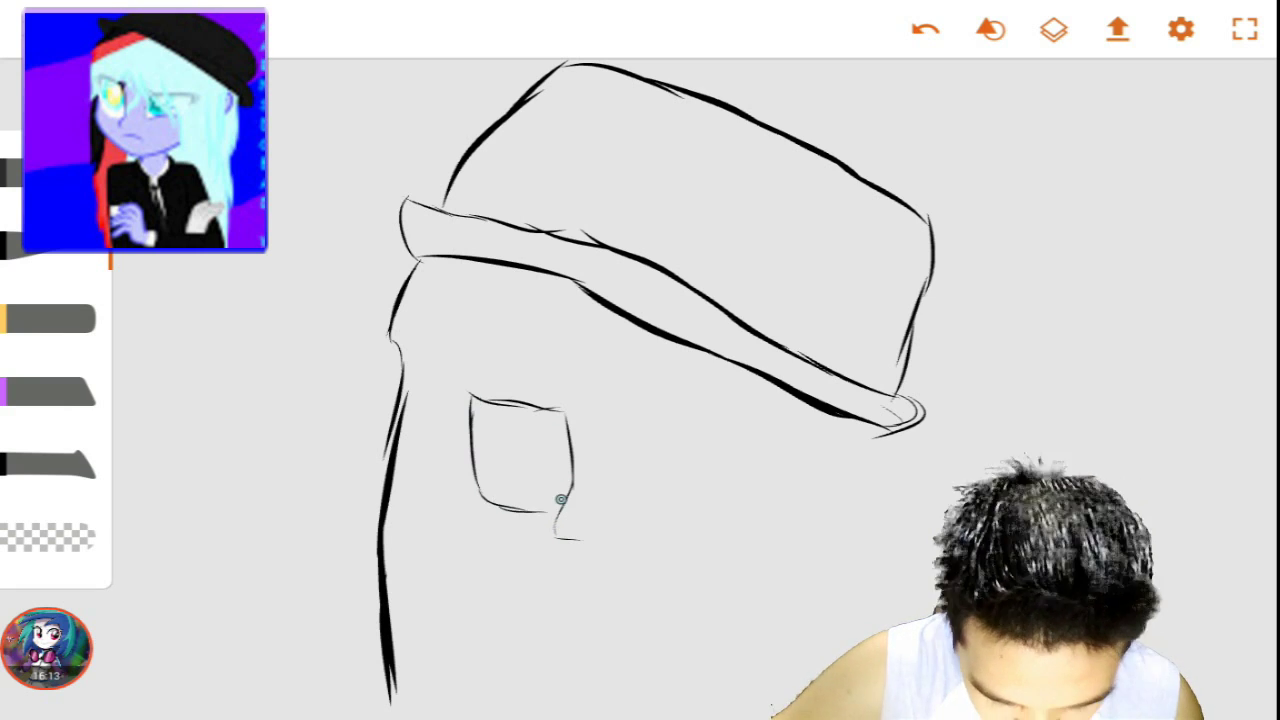
{"action": "left_click", "coordinate": [540, 452]}
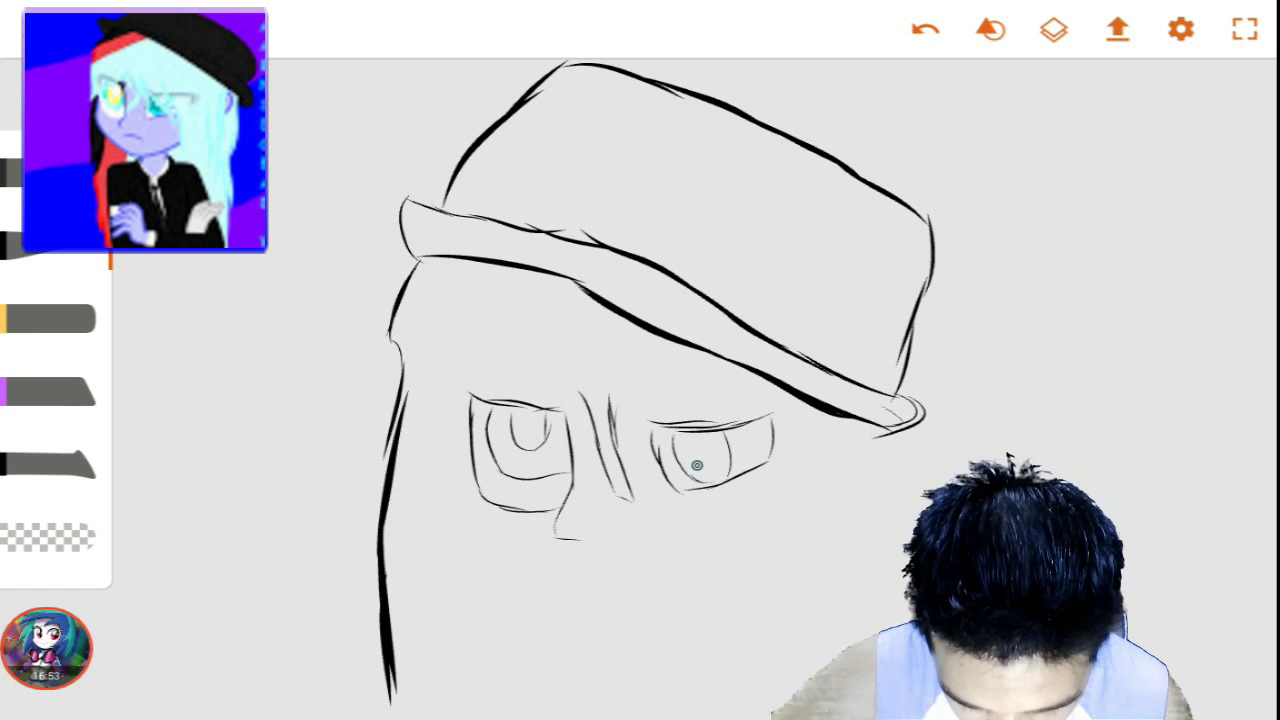
- Add the right eye's iris, bangs between the eyes, jaw line and right-side hair
{"action": "left_click_drag", "start_coordinate": [697, 465], "coordinate": [721, 458]}
{"action": "left_click_drag", "start_coordinate": [730, 400], "coordinate": [800, 600]}
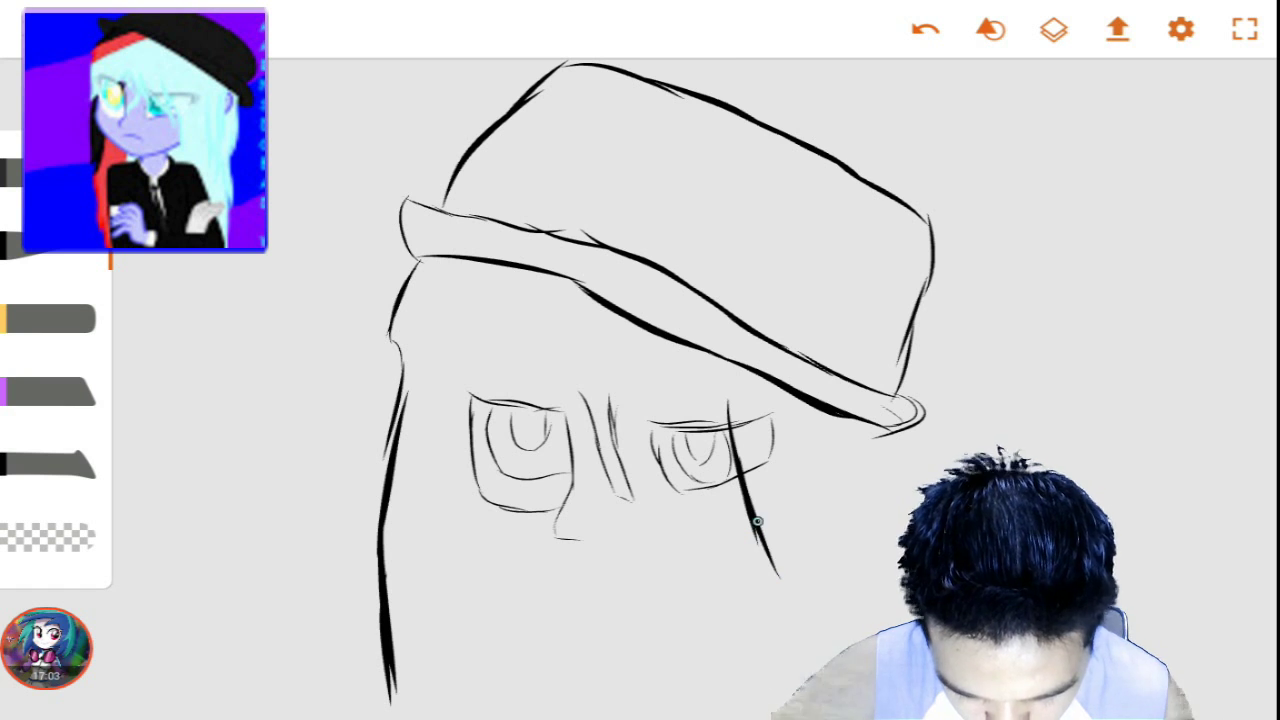
{"action": "left_click_drag", "start_coordinate": [620, 400], "coordinate": [660, 525]}
{"action": "left_click_drag", "start_coordinate": [640, 402], "coordinate": [670, 510]}
{"action": "mouse_move", "coordinate": [472, 500]}
{"action": "left_mouse_down"}
{"action": "mouse_move", "coordinate": [500, 625]}
{"action": "mouse_move", "coordinate": [625, 685]}
{"action": "mouse_move", "coordinate": [725, 665]}
{"action": "mouse_move", "coordinate": [830, 555]}
{"action": "mouse_move", "coordinate": [845, 690]}
{"action": "left_mouse_up"}
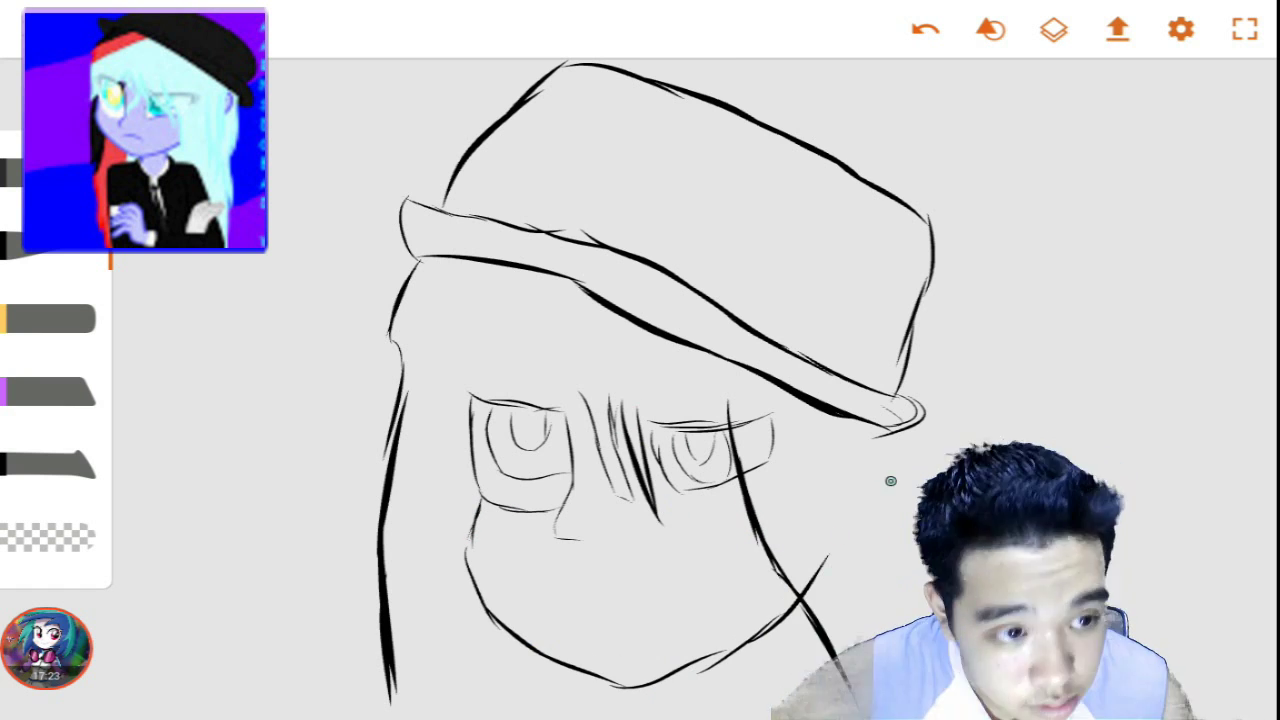
{"action": "left_click_drag", "start_coordinate": [880, 435], "coordinate": [895, 565]}
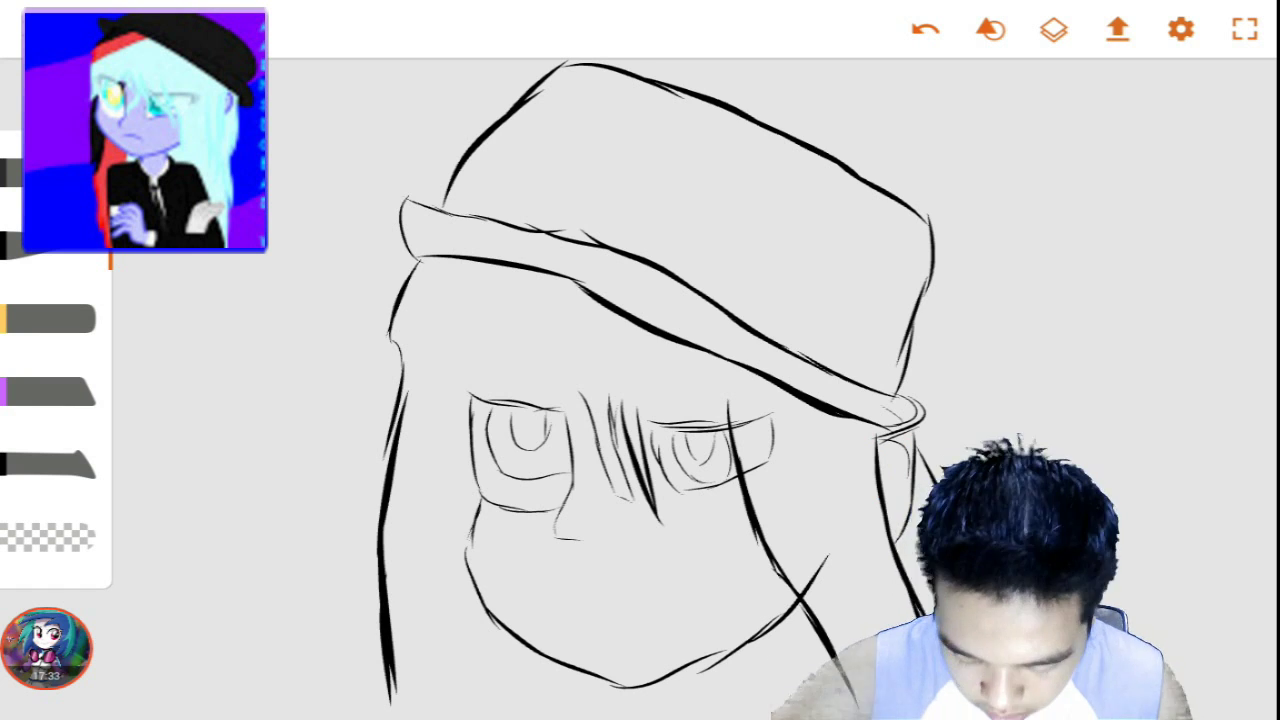
{"action": "scroll", "coordinate": [660, 380], "scroll_direction": "down", "scroll_amount": 5}
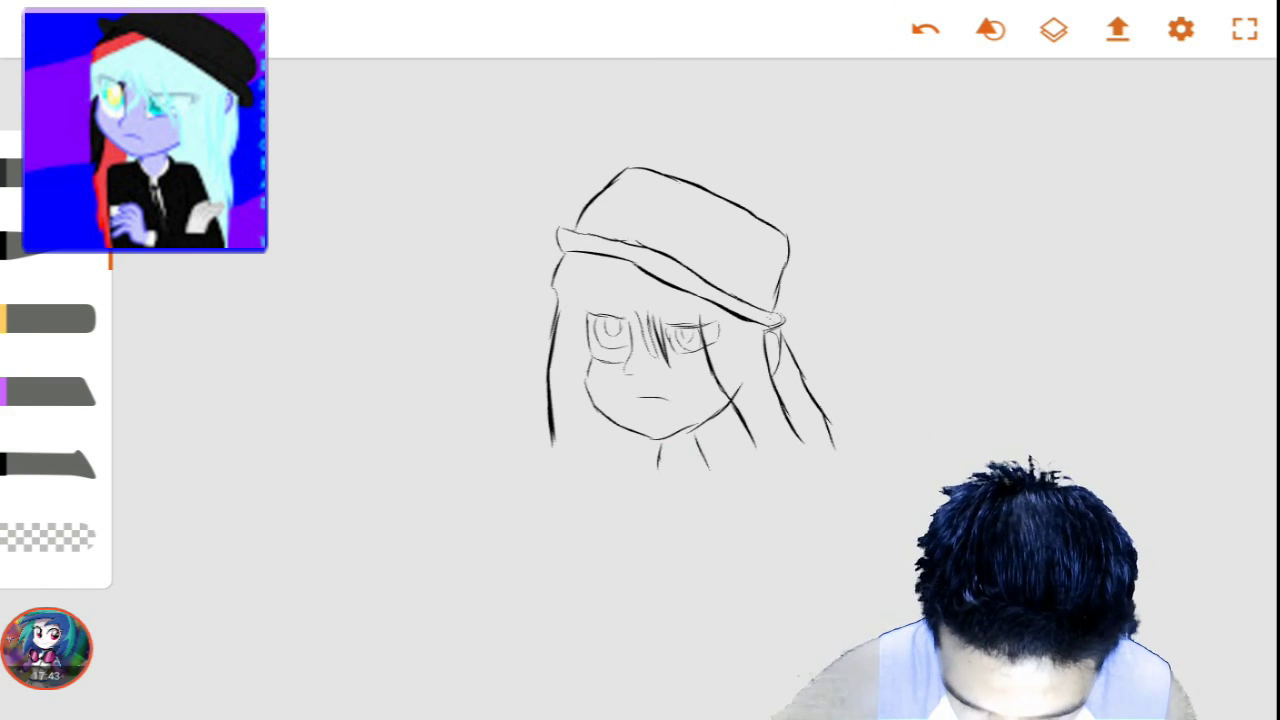
- Draw the V-shaped collar, neck, shoulders, crossed arms and longer right-side hair
{"action": "mouse_move", "coordinate": [690, 435]}
{"action": "left_mouse_down"}
{"action": "mouse_move", "coordinate": [695, 468]}
{"action": "mouse_move", "coordinate": [678, 495]}
{"action": "left_mouse_up"}
{"action": "mouse_move", "coordinate": [678, 495]}
{"action": "left_mouse_down"}
{"action": "mouse_move", "coordinate": [775, 465]}
{"action": "mouse_move", "coordinate": [820, 645]}
{"action": "left_mouse_up"}
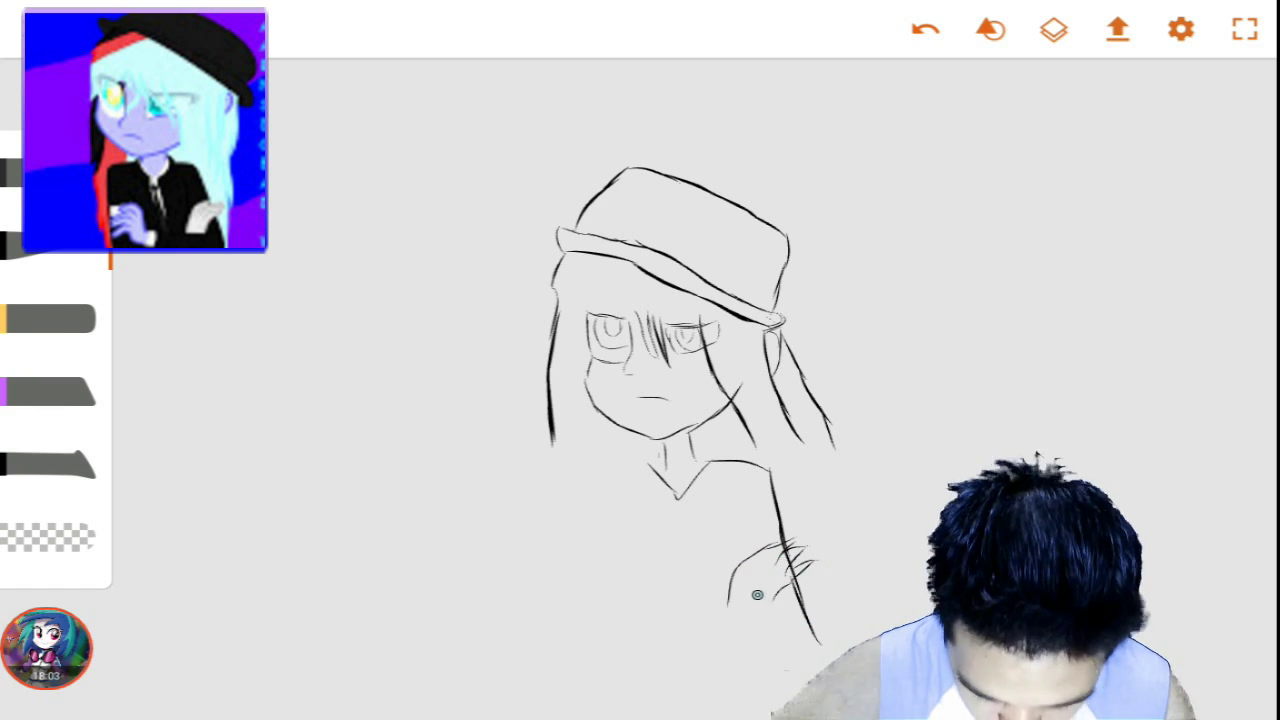
{"action": "mouse_move", "coordinate": [820, 645]}
{"action": "left_mouse_down"}
{"action": "mouse_move", "coordinate": [598, 668]}
{"action": "mouse_move", "coordinate": [544, 612]}
{"action": "mouse_move", "coordinate": [610, 625]}
{"action": "mouse_move", "coordinate": [780, 620]}
{"action": "left_mouse_up"}
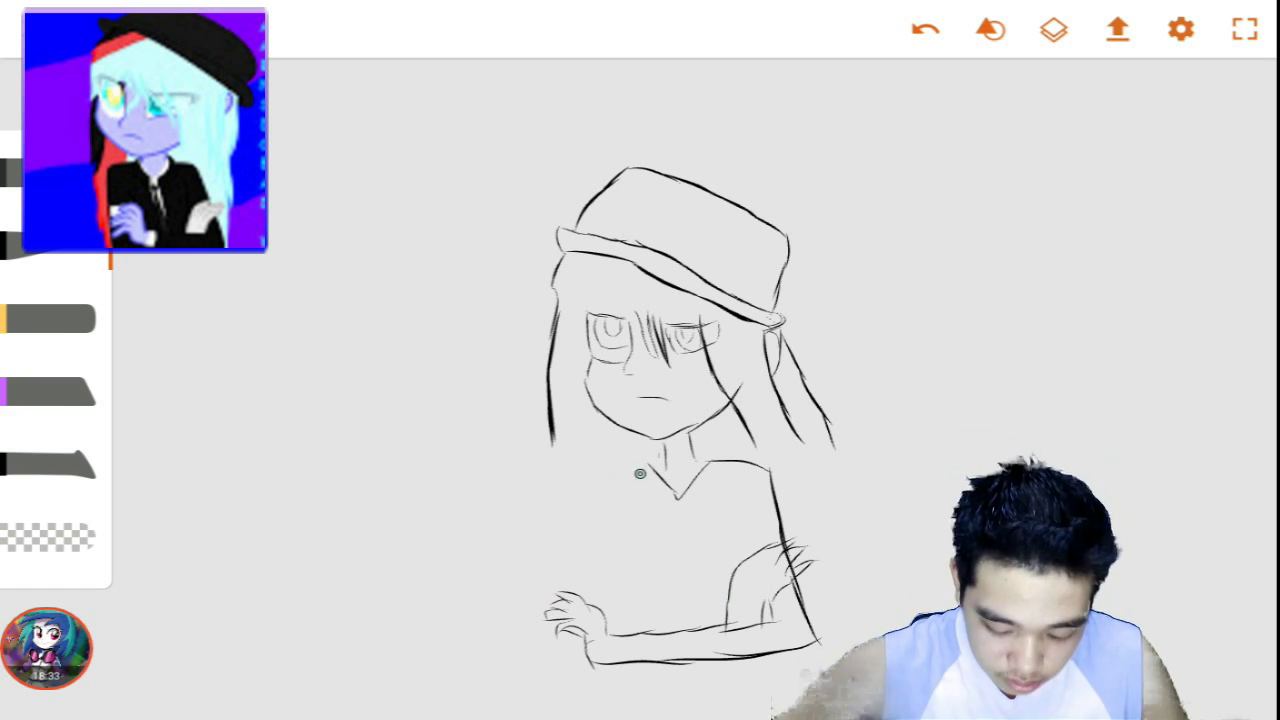
{"action": "left_click_drag", "start_coordinate": [650, 468], "coordinate": [556, 485]}
{"action": "left_click_drag", "start_coordinate": [585, 480], "coordinate": [578, 535]}
{"action": "left_click_drag", "start_coordinate": [552, 490], "coordinate": [545, 620]}
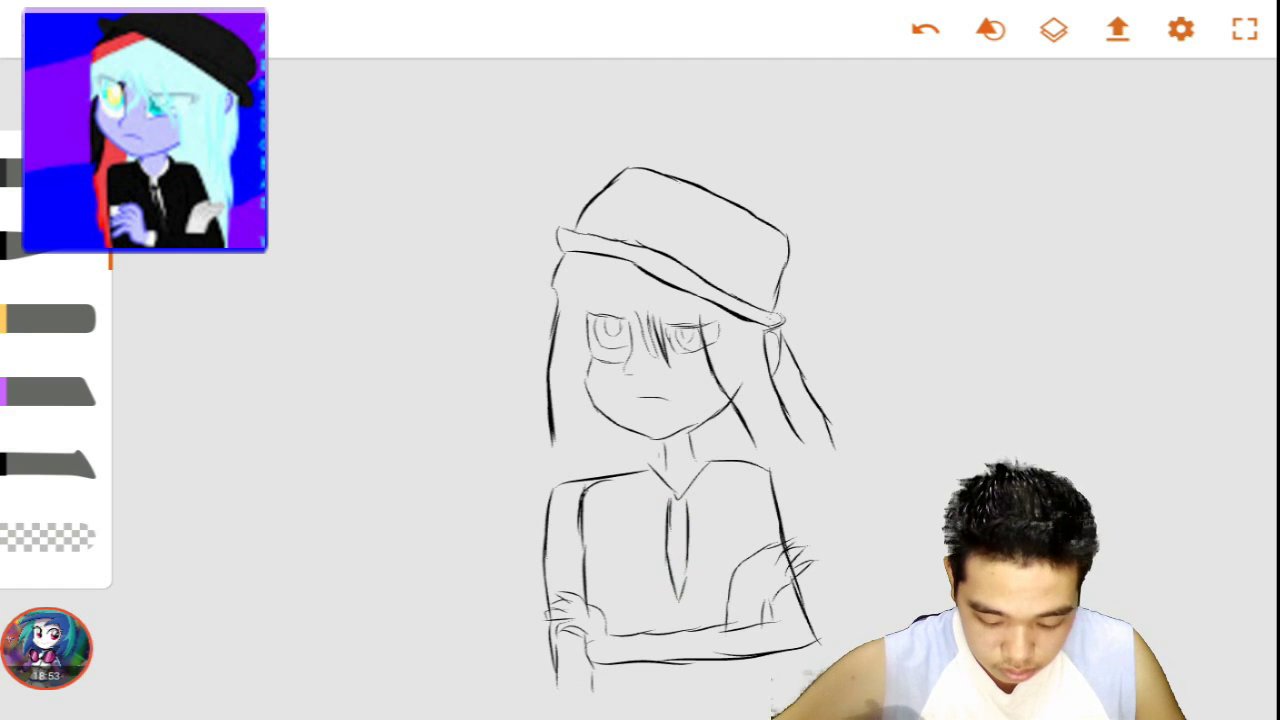
{"action": "left_click_drag", "start_coordinate": [828, 440], "coordinate": [865, 620]}
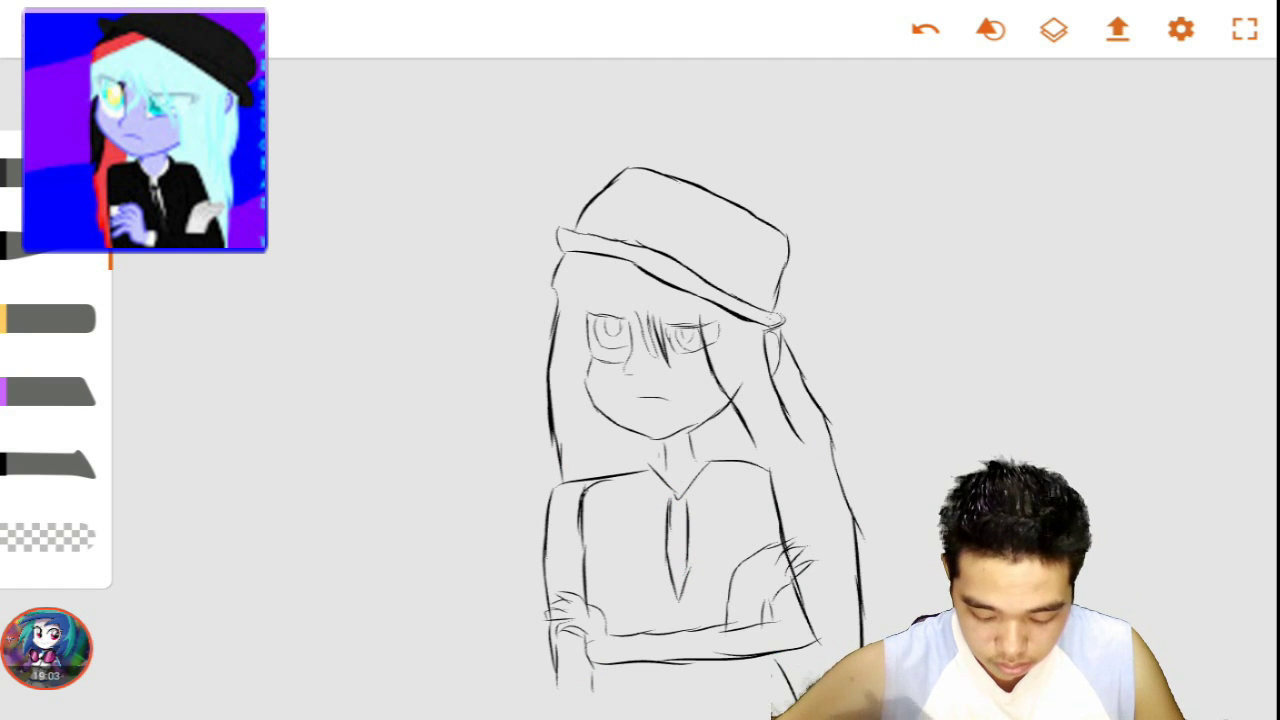
{"action": "left_click_drag", "start_coordinate": [590, 655], "coordinate": [612, 716]}
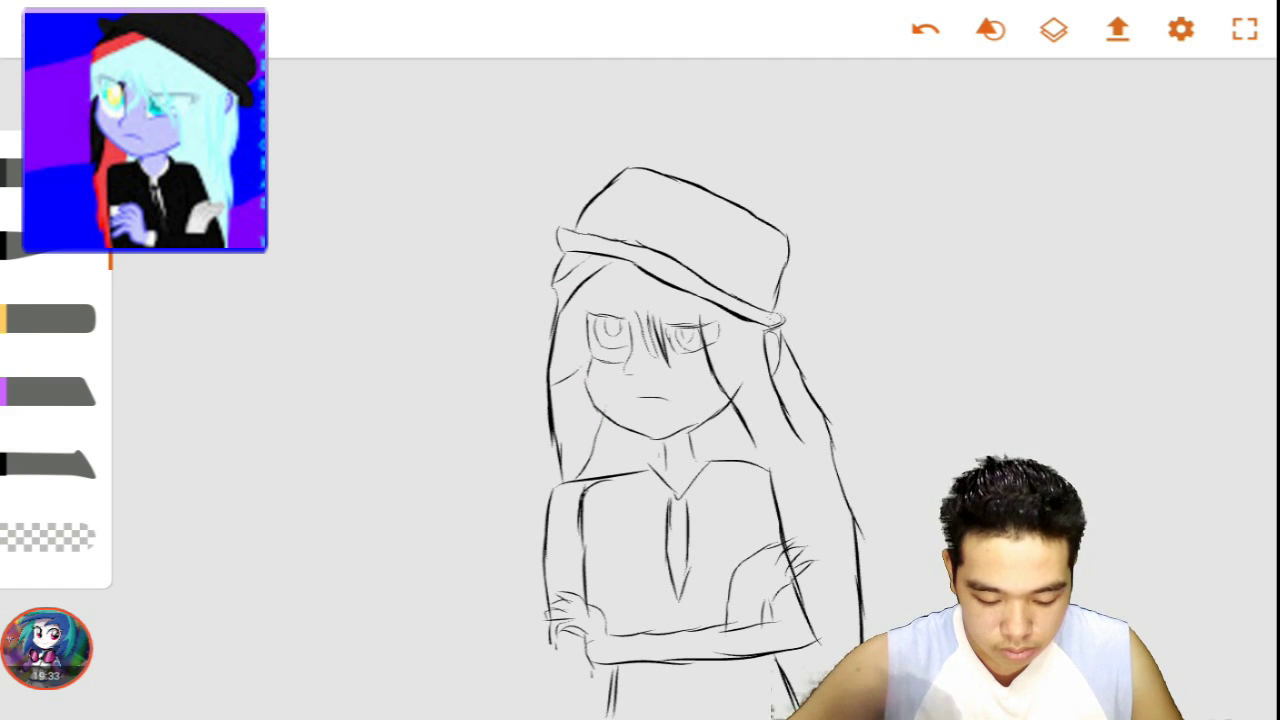
- Pan the canvas left and handwrite 'I'm so sorry, Thank for' beside the girl
{"action": "left_click_drag", "start_coordinate": [700, 400], "coordinate": [350, 420]}
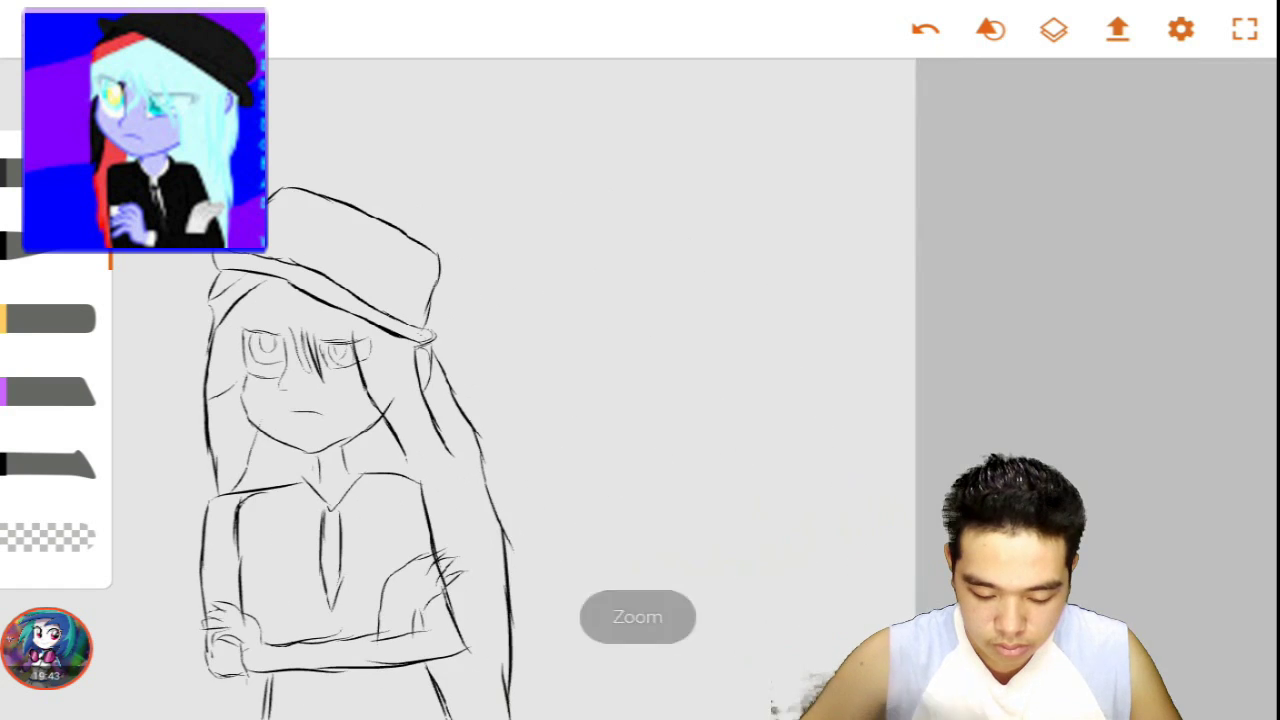
{"action": "left_click_drag", "start_coordinate": [500, 130], "coordinate": [585, 240]}
{"action": "left_click_drag", "start_coordinate": [615, 115], "coordinate": [755, 245]}
{"action": "left_click_drag", "start_coordinate": [780, 130], "coordinate": [1020, 240]}
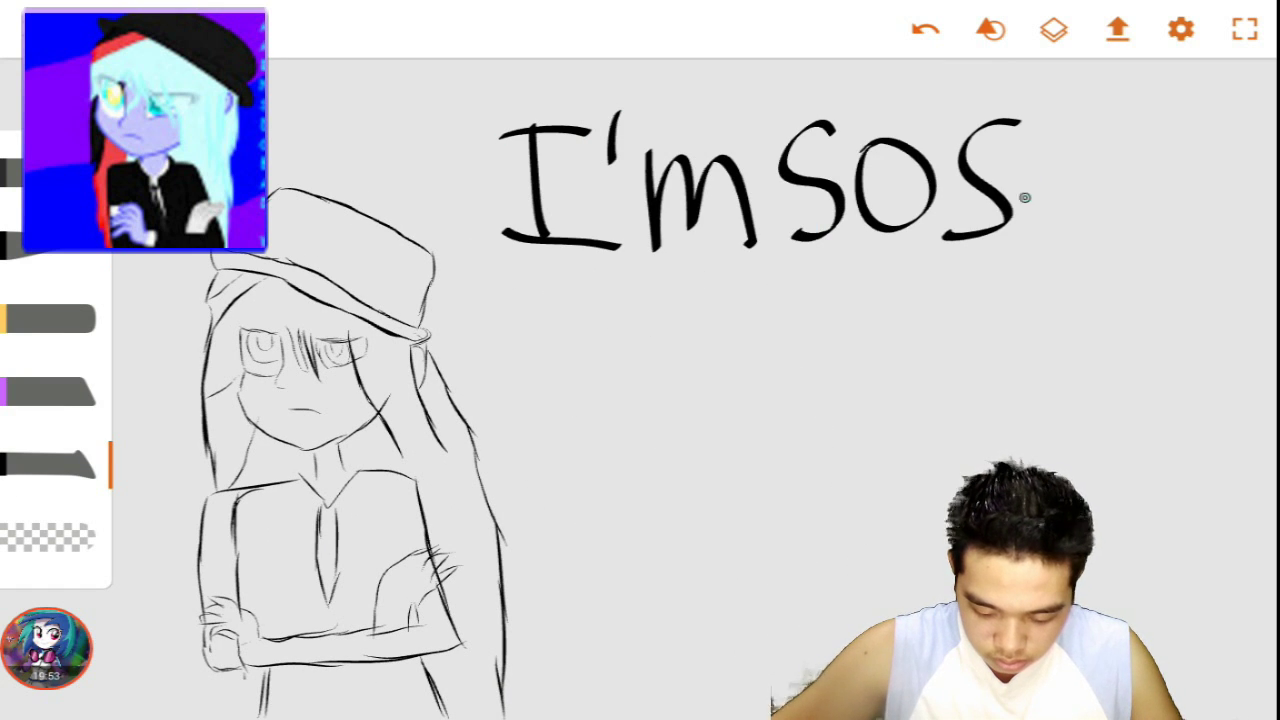
{"action": "left_click_drag", "start_coordinate": [1040, 135], "coordinate": [1100, 280]}
{"action": "left_click_drag", "start_coordinate": [515, 300], "coordinate": [620, 410]}
{"action": "left_click_drag", "start_coordinate": [640, 350], "coordinate": [830, 410]}
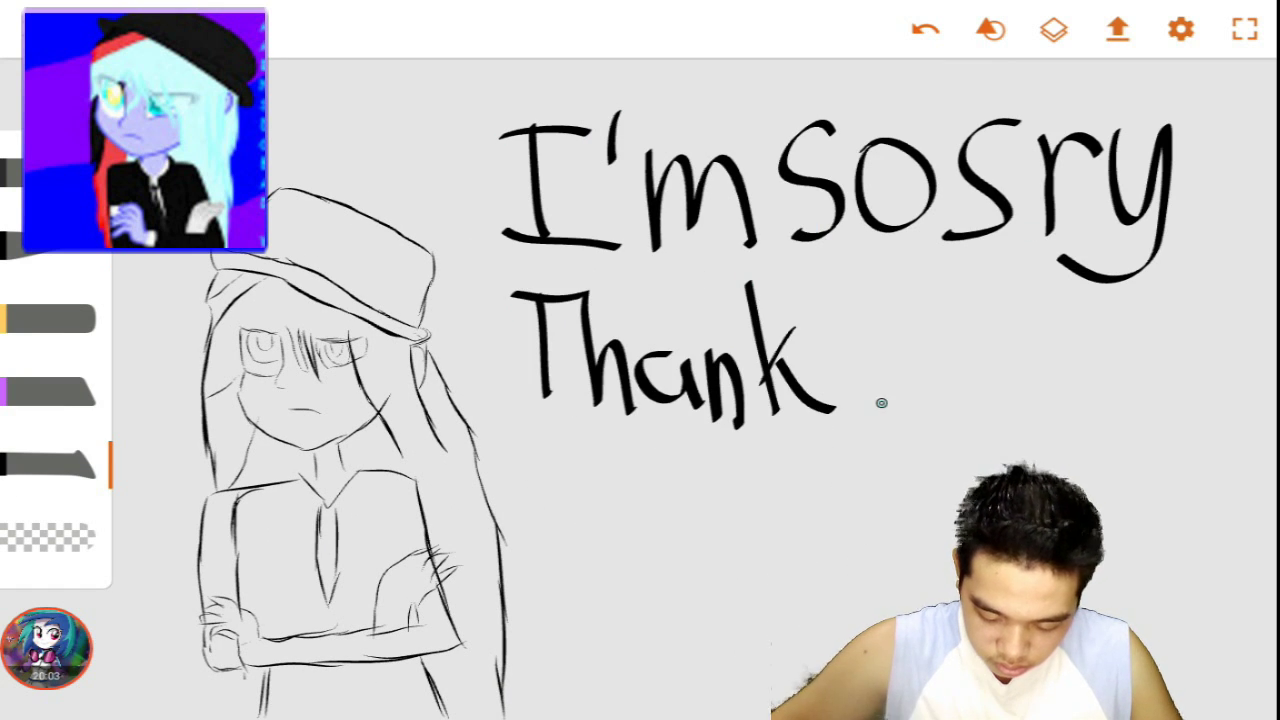
{"action": "left_click_drag", "start_coordinate": [850, 270], "coordinate": [1030, 395]}
- Write 'subbing tho', sign below, and add a comma after 'so'
{"action": "left_click_drag", "start_coordinate": [540, 445], "coordinate": [685, 520]}
{"action": "left_click_drag", "start_coordinate": [690, 445], "coordinate": [800, 535]}
{"action": "left_click_drag", "start_coordinate": [830, 465], "coordinate": [920, 570]}
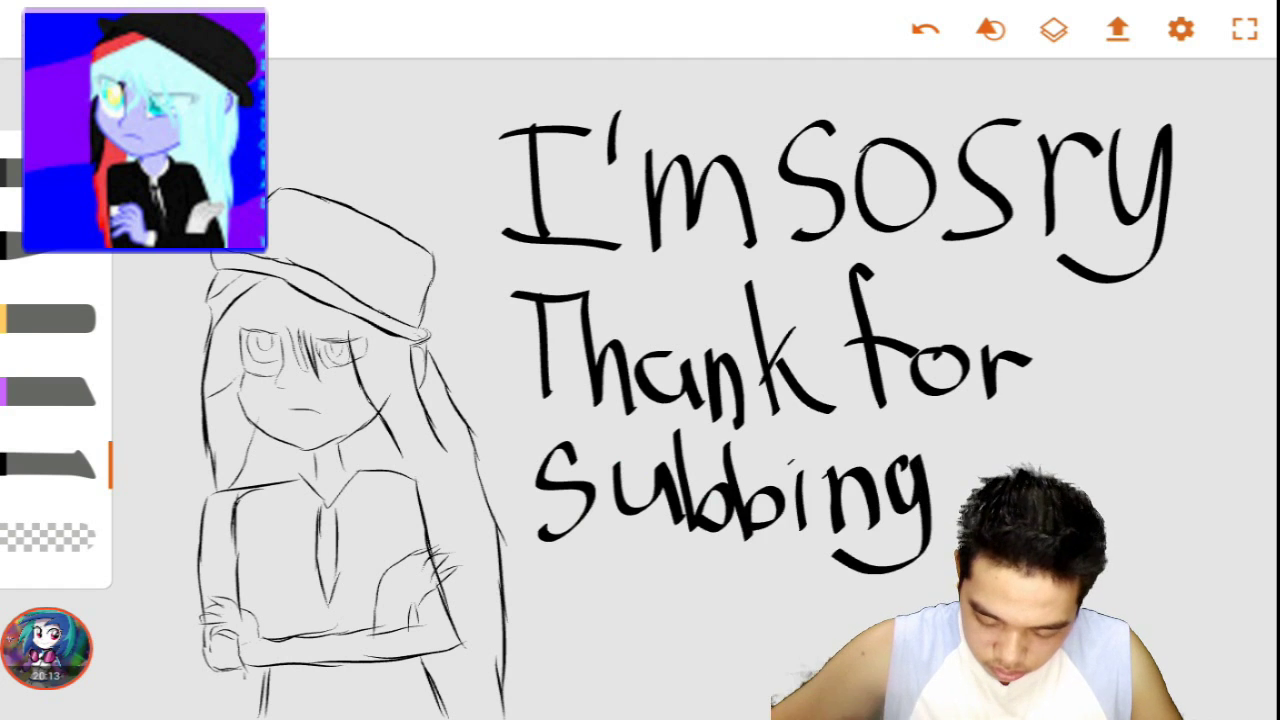
{"action": "left_click_drag", "start_coordinate": [980, 440], "coordinate": [1130, 520]}
{"action": "left_click_drag", "start_coordinate": [595, 640], "coordinate": [665, 635]}
{"action": "left_click_drag", "start_coordinate": [700, 560], "coordinate": [790, 700]}
{"action": "left_click_drag", "start_coordinate": [800, 620], "coordinate": [900, 590]}
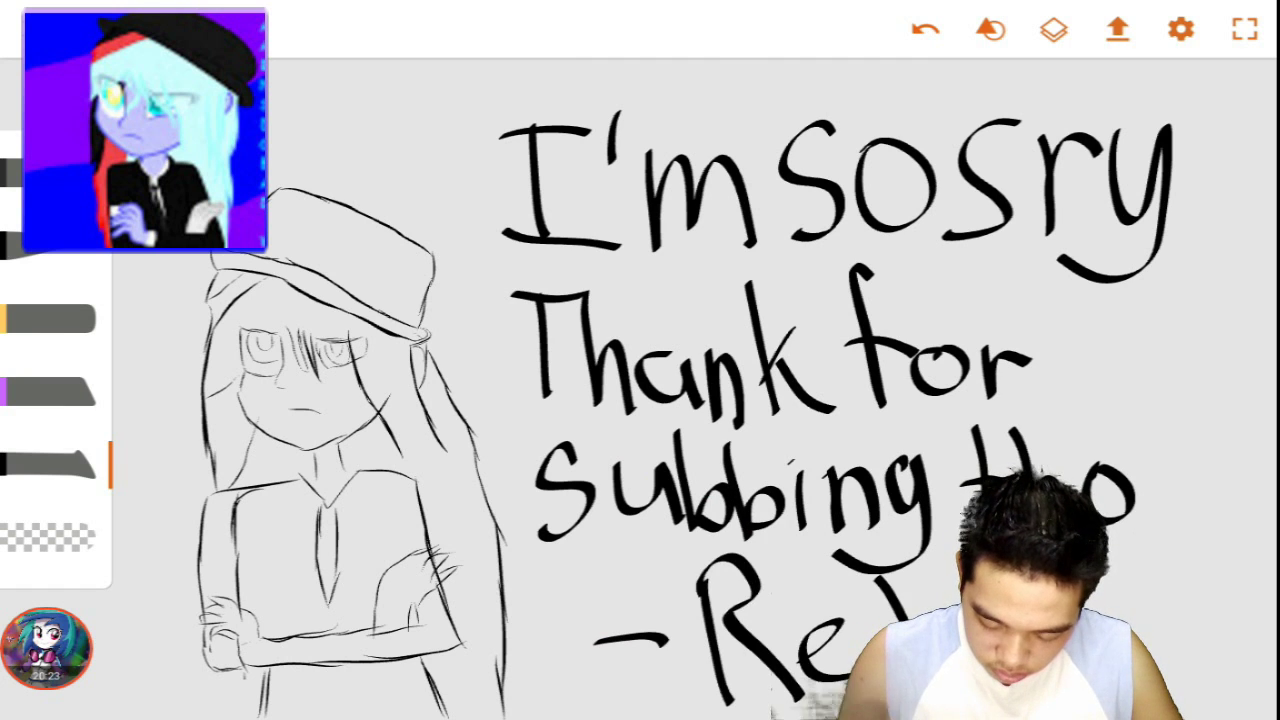
{"action": "left_click_drag", "start_coordinate": [1095, 530], "coordinate": [1135, 605]}
{"action": "left_click_drag", "start_coordinate": [1155, 540], "coordinate": [1205, 685]}
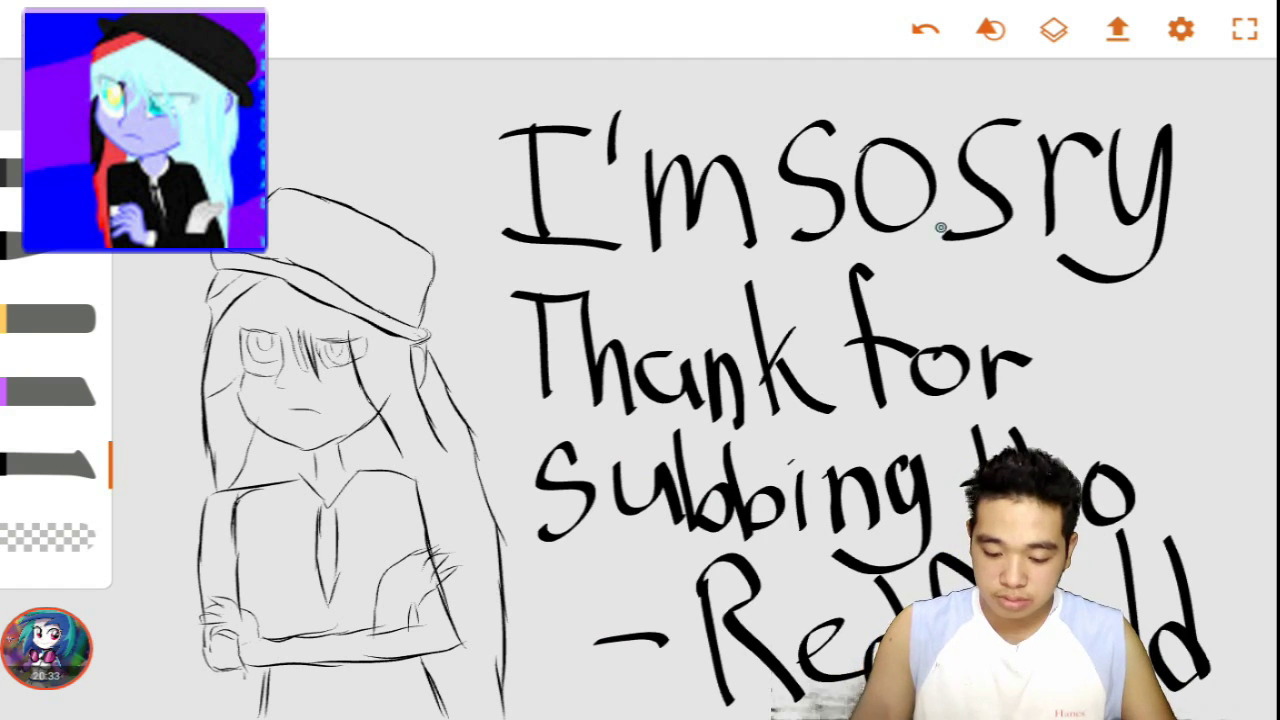
{"action": "left_click_drag", "start_coordinate": [905, 225], "coordinate": [945, 260]}
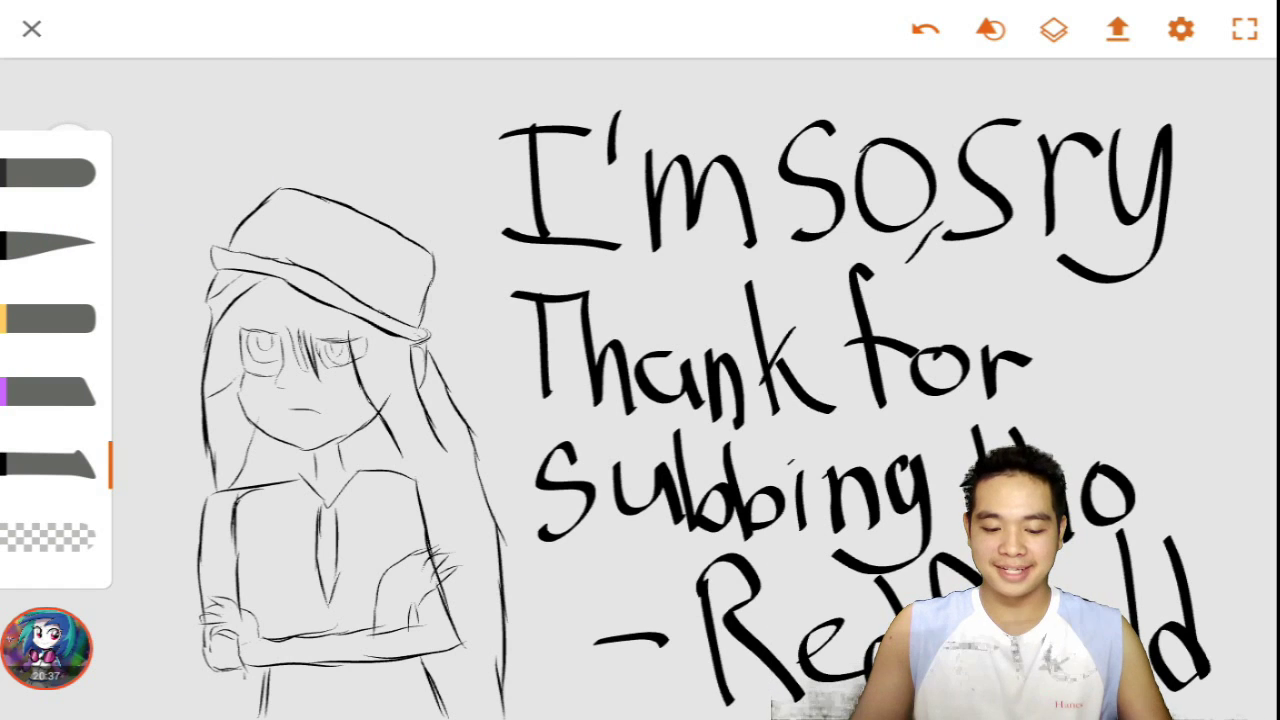